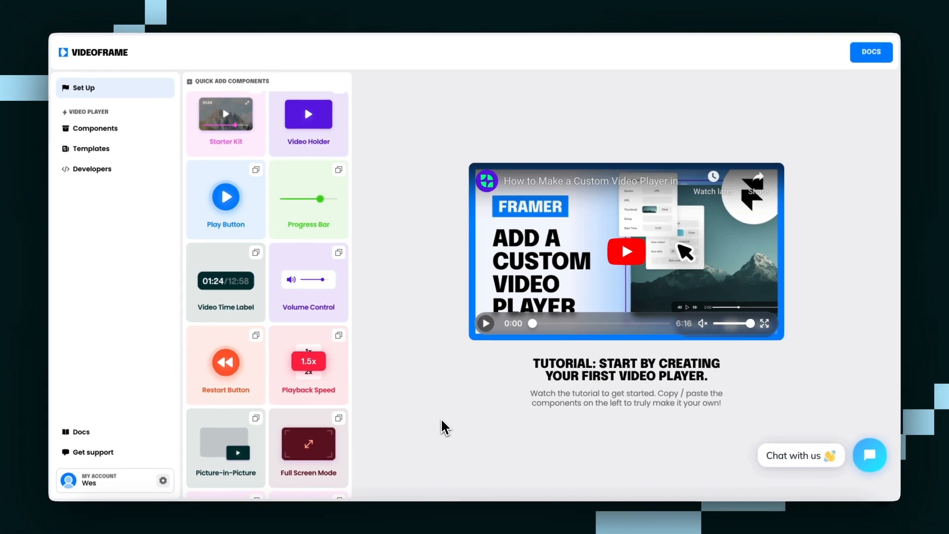
Copy the Video Holder component from the VideoFrame dashboard and paste it into the Play Button's overlay in the Framer project.
{"action": "scroll", "coordinate": [311, 136], "scroll_direction": "up", "scroll_amount": 1}
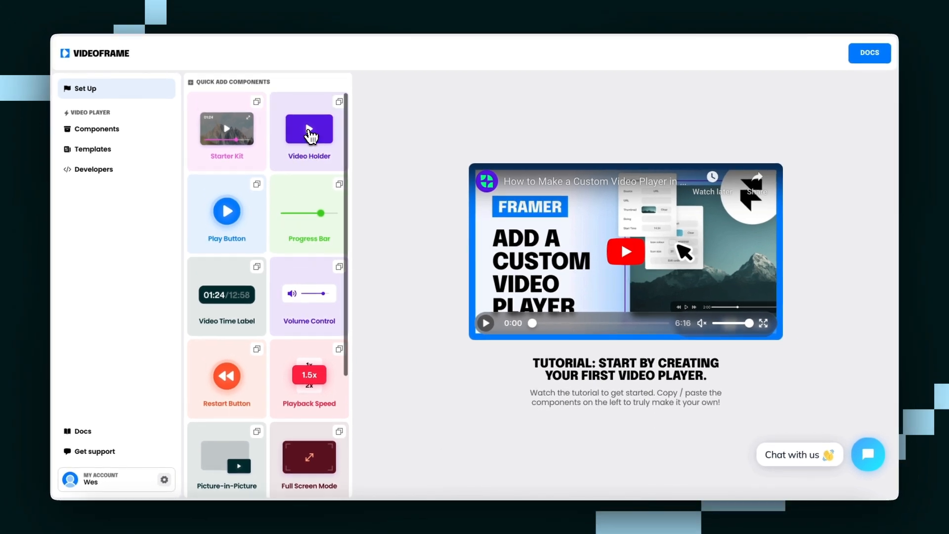
{"action": "left_click", "coordinate": [322, 134]}
{"action": "key", "text": "ctrl+Tab"}
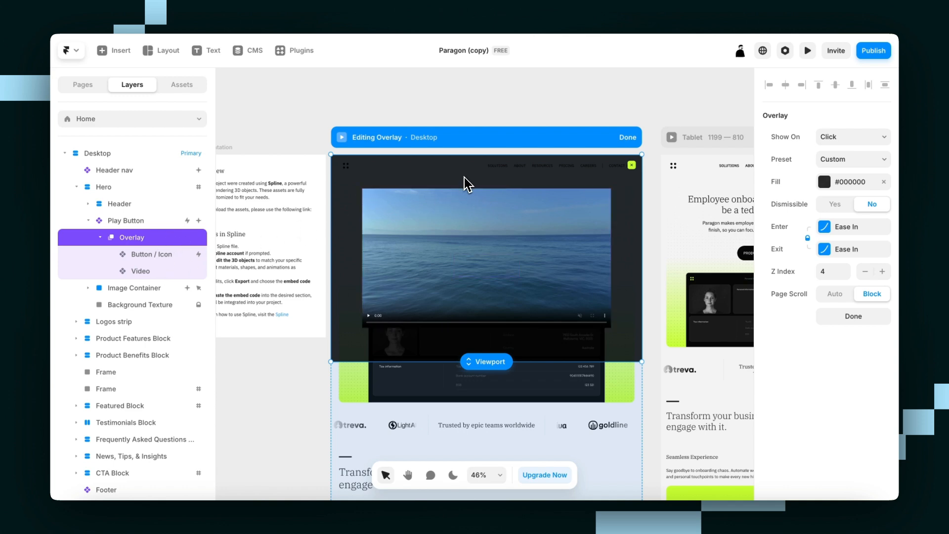
{"action": "key", "text": "super+v"}
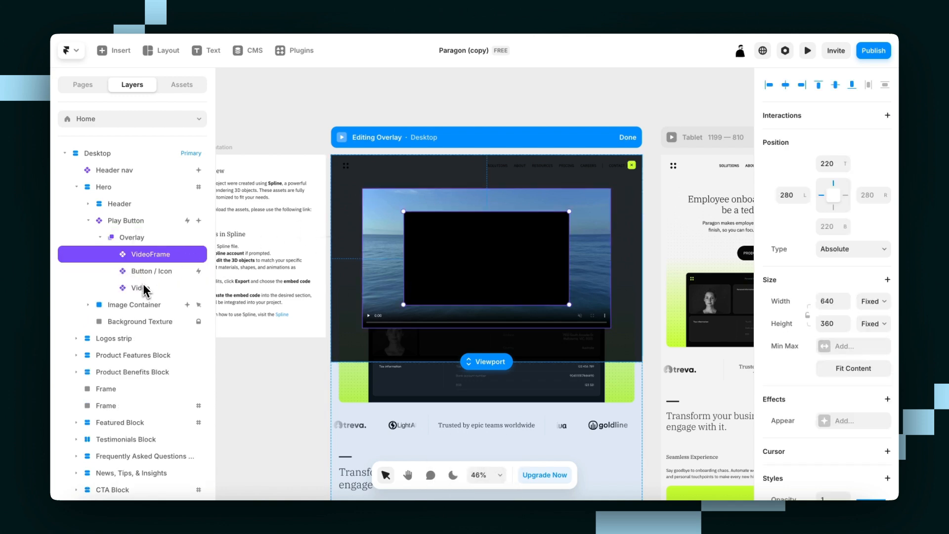
Delete the original Video layer from the overlay and centre the VideoFrame component horizontally and vertically.
{"action": "left_click", "coordinate": [146, 288]}
{"action": "key", "text": "BackSpace"}
{"action": "left_click", "coordinate": [497, 235]}
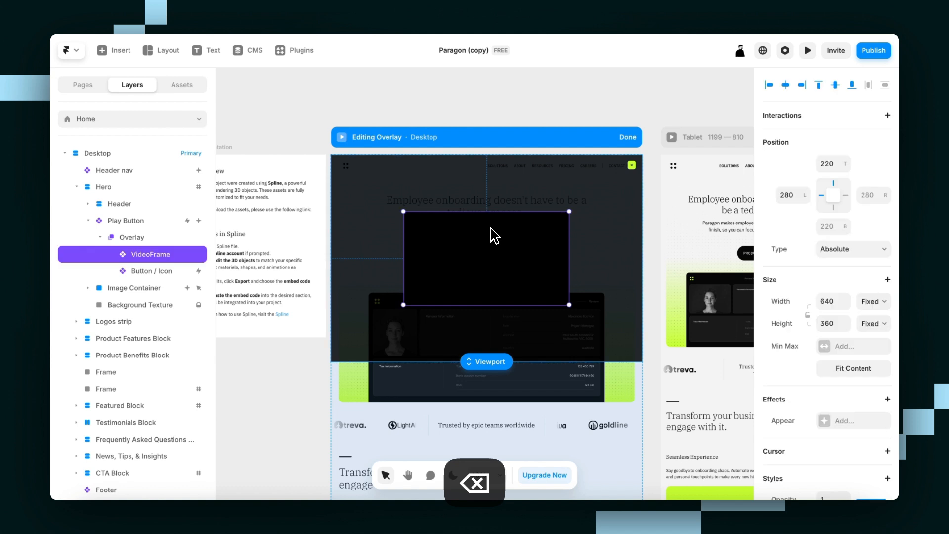
{"action": "left_click", "coordinate": [836, 85]}
{"action": "left_click", "coordinate": [789, 88]}
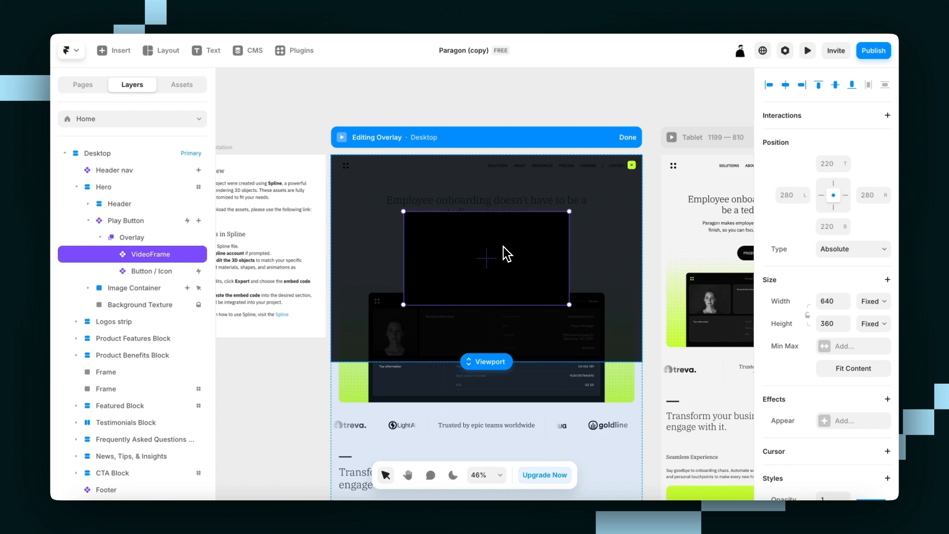
Wrap the VideoFrame component in a stack that fits its content, and centre the stack in the overlay.
{"action": "key", "text": "alt"}
{"action": "key", "text": "super+alt+Return"}
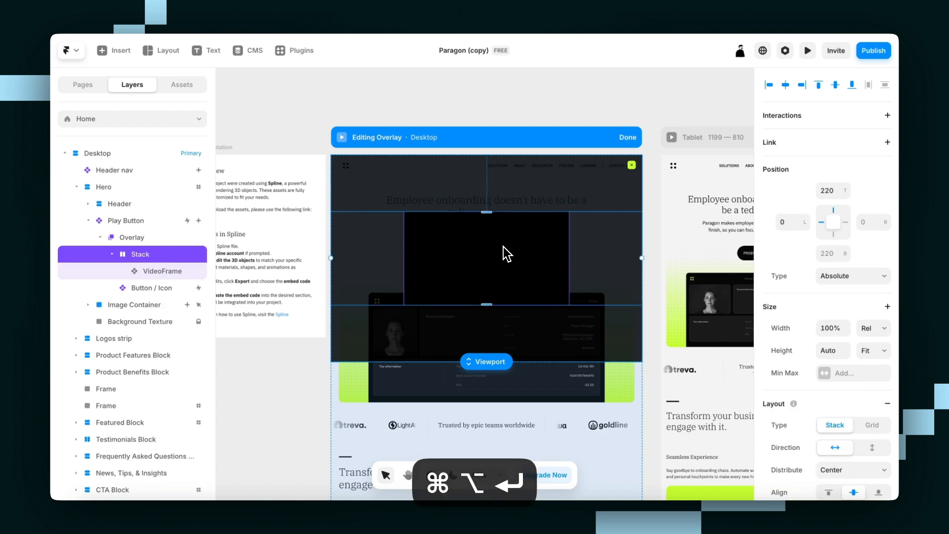
{"action": "key", "text": "shift+a"}
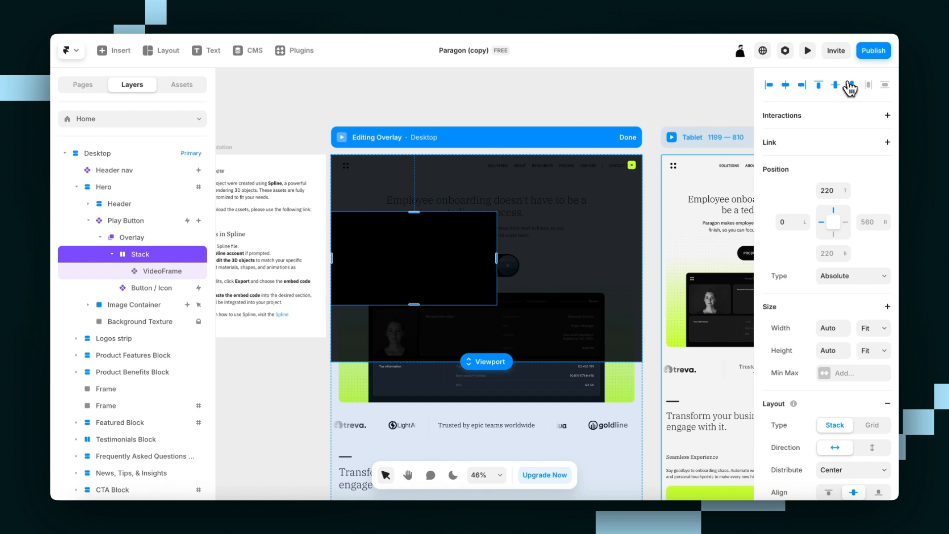
{"action": "left_click", "coordinate": [784, 88]}
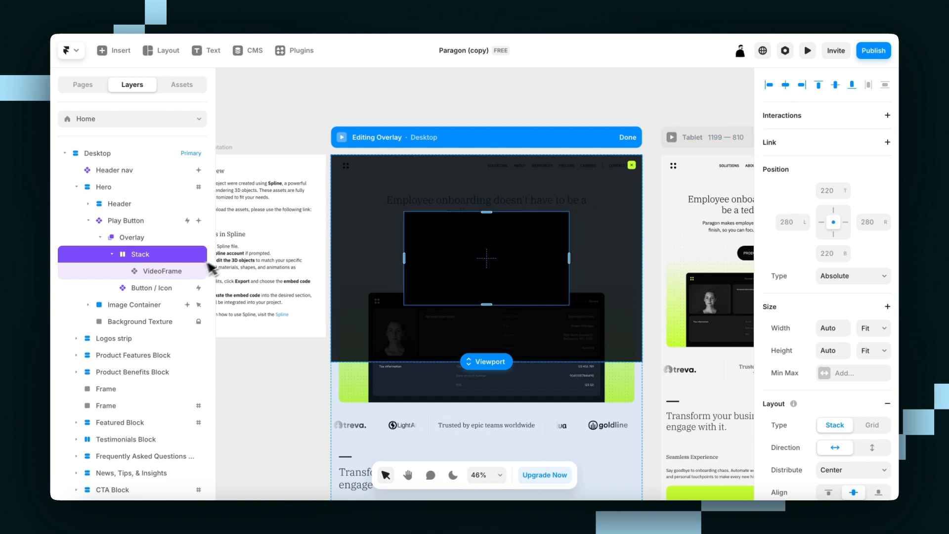
Set both the width and height of the VideoFrame component inside the stack to Fill.
{"action": "left_click", "coordinate": [166, 273]}
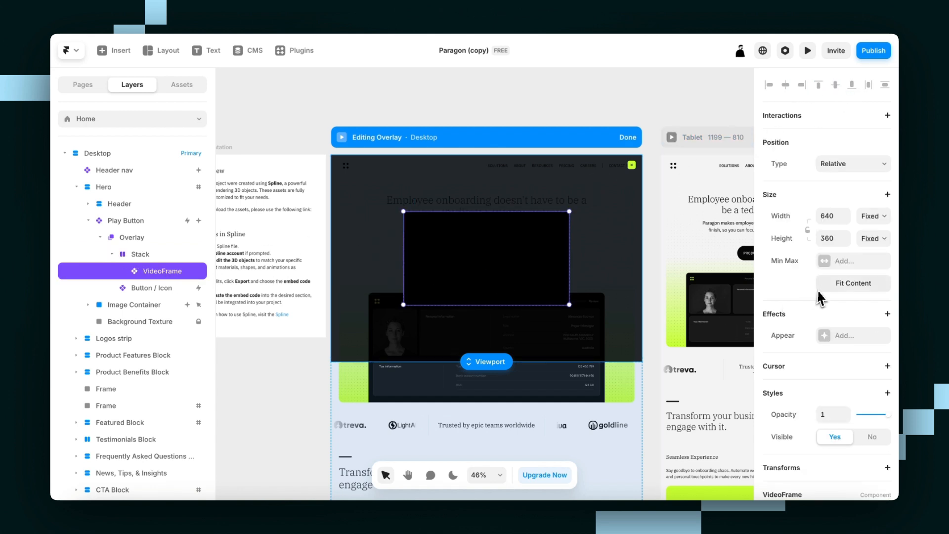
{"action": "scroll", "coordinate": [820, 276], "scroll_direction": "down", "scroll_amount": 1}
{"action": "left_click", "coordinate": [866, 208]}
{"action": "left_click", "coordinate": [879, 234]}
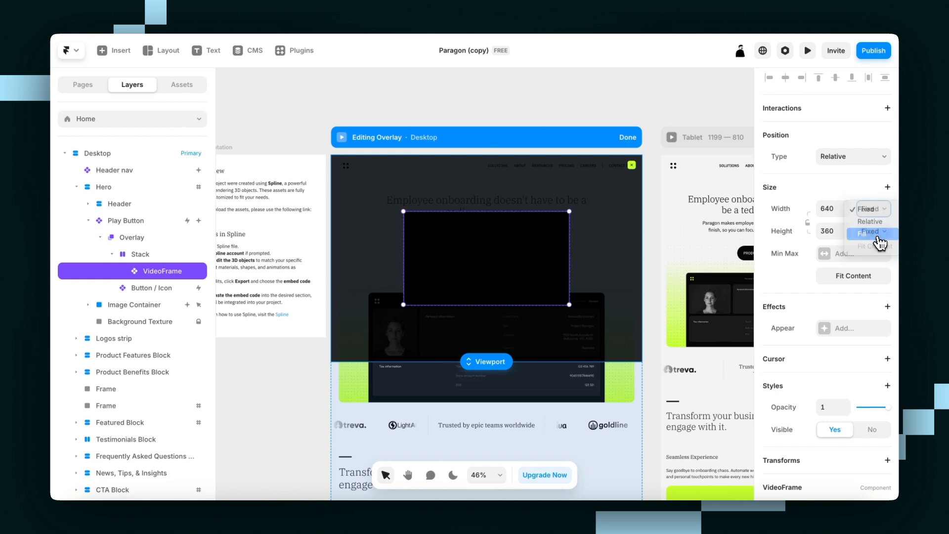
{"action": "left_click", "coordinate": [871, 231]}
{"action": "left_click", "coordinate": [875, 257]}
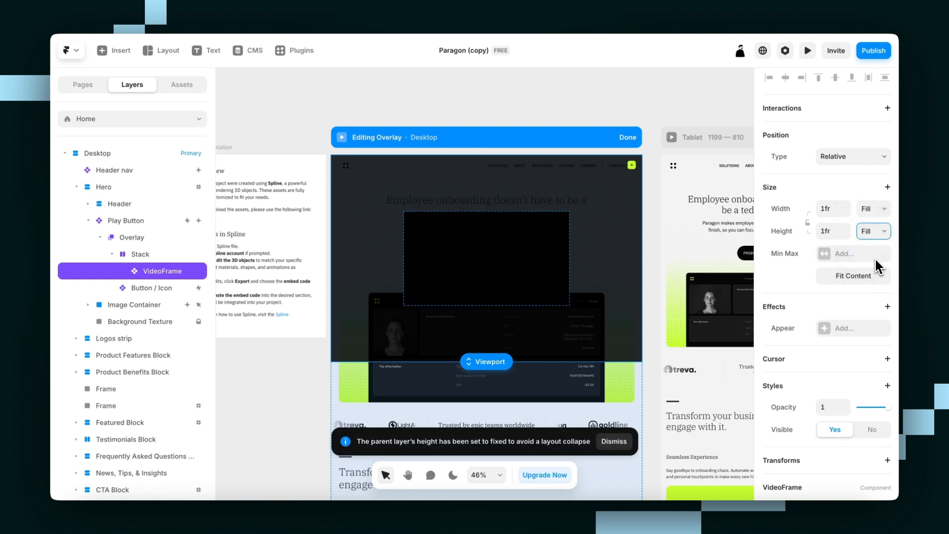
Lock the stack's aspect ratio and set its width to 80% relative to the overlay.
{"action": "left_click", "coordinate": [148, 255]}
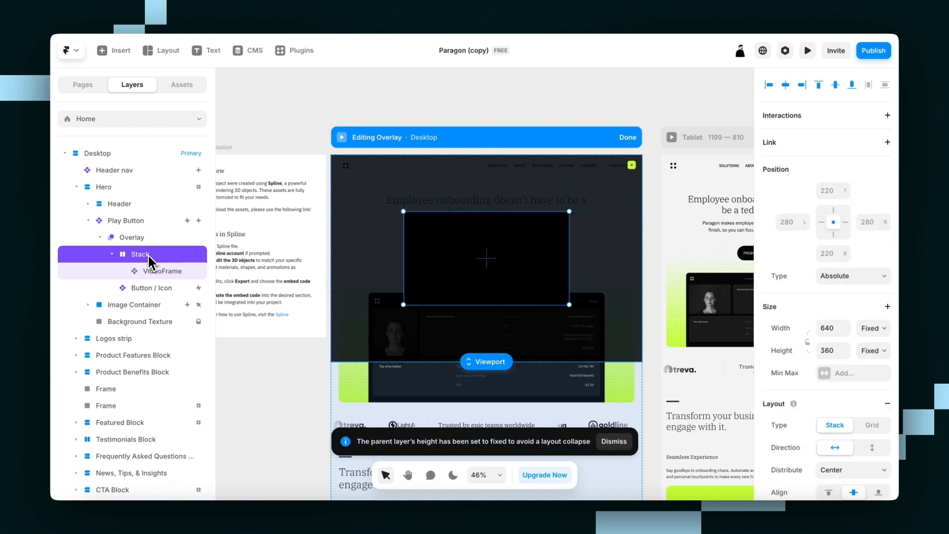
{"action": "scroll", "coordinate": [841, 395], "scroll_direction": "down", "scroll_amount": 4}
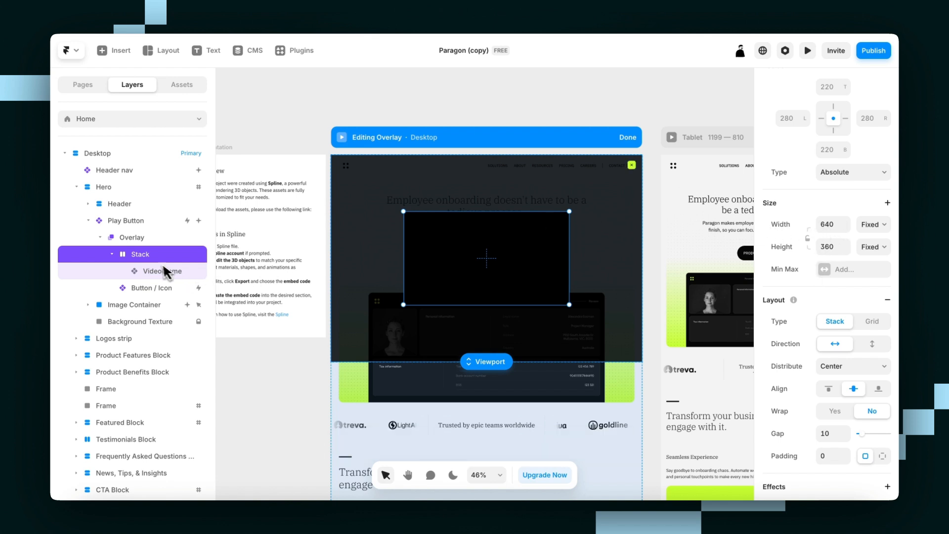
{"action": "left_click", "coordinate": [808, 239]}
{"action": "left_click", "coordinate": [836, 224]}
{"action": "key", "text": "Return"}
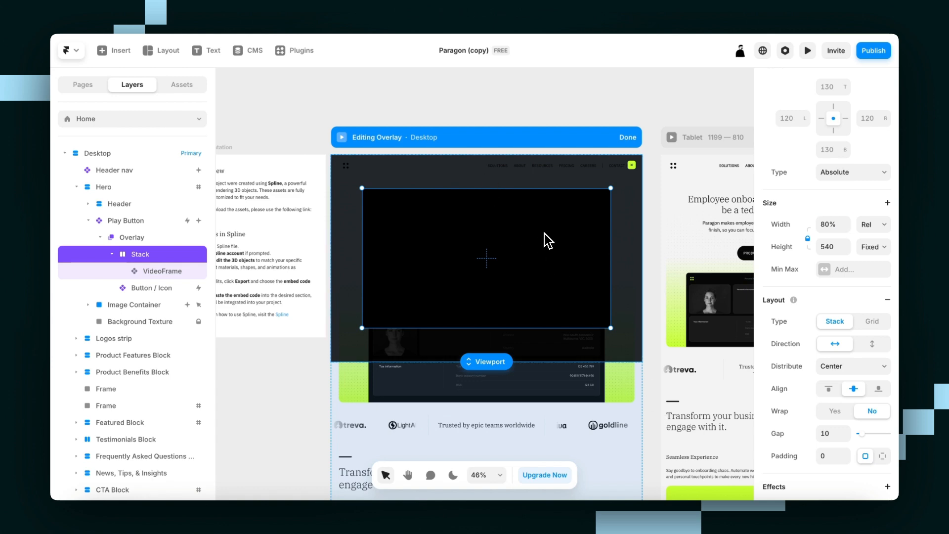
Copy the Progress Bar component from the VideoFrame dashboard and return to the Framer project.
{"action": "left_click", "coordinate": [624, 237]}
{"action": "left_click", "coordinate": [509, 246]}
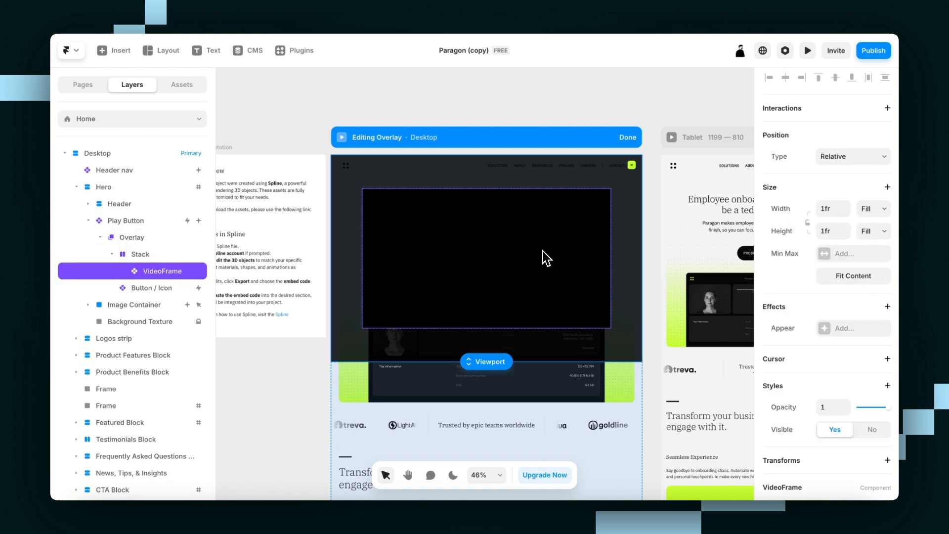
{"action": "key", "text": "ctrl+Tab"}
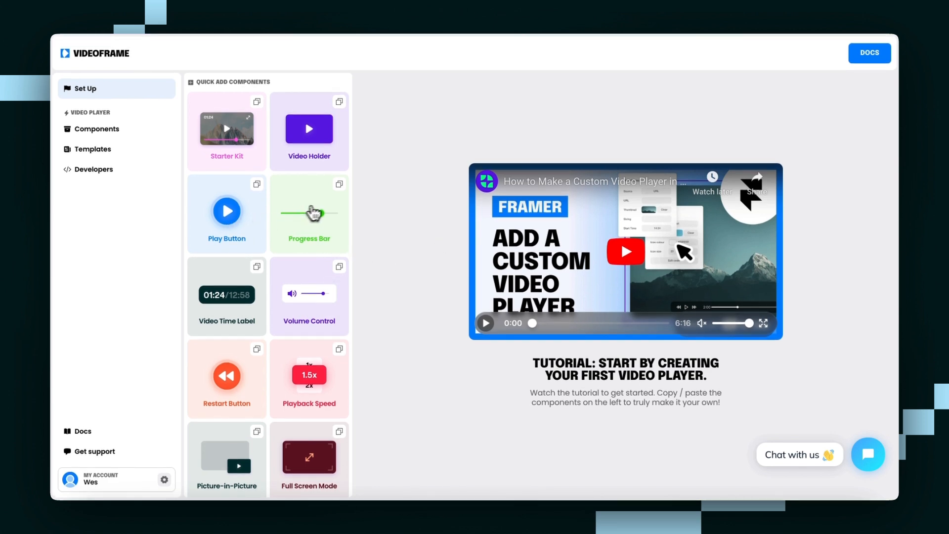
{"action": "left_click", "coordinate": [313, 212]}
{"action": "key", "text": "ctrl+Tab"}
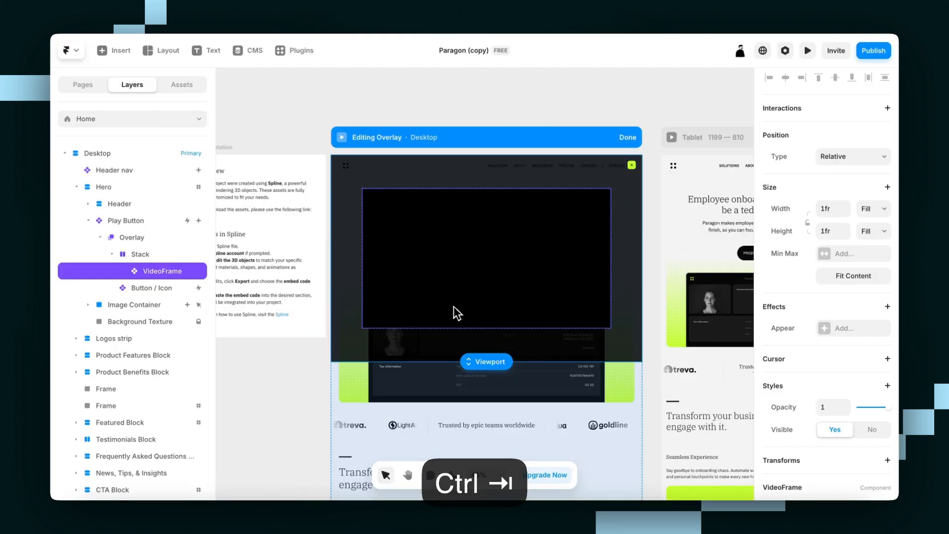
Draw a frame about 236 by 56 over the video inside the stack and set its position type to Absolute.
{"action": "key", "text": "f"}
{"action": "left_click_drag", "start_coordinate": [413, 291], "coordinate": [475, 305]}
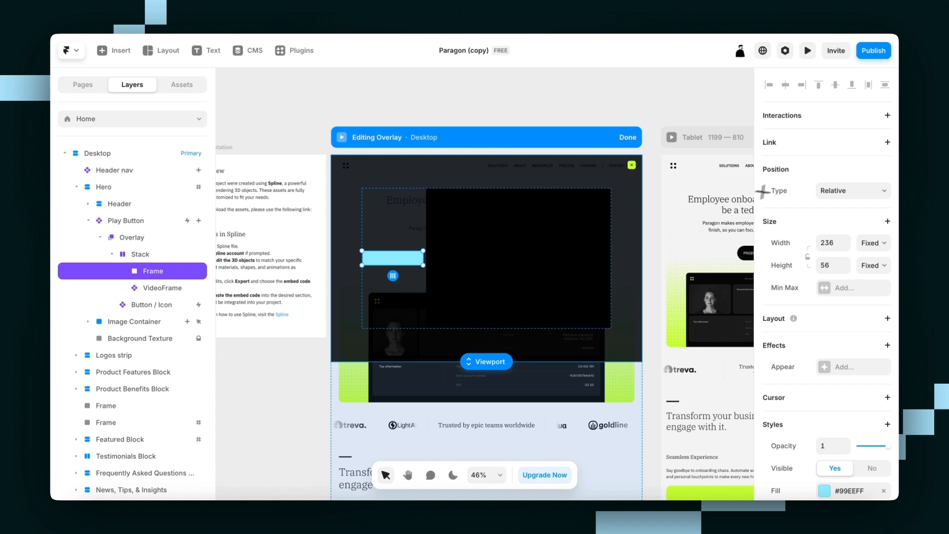
{"action": "left_click", "coordinate": [838, 191]}
{"action": "left_click", "coordinate": [840, 180]}
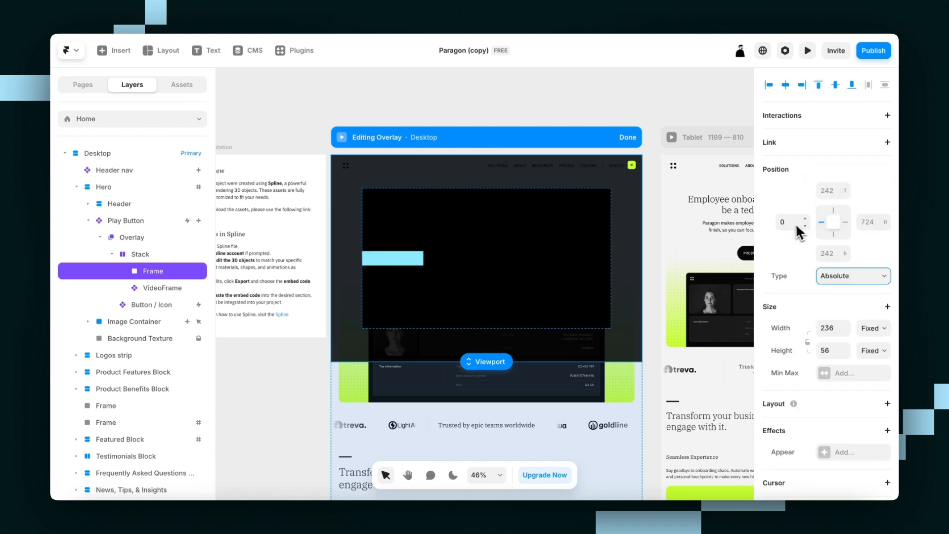
Pin the new frame 10 from the left, right and bottom edges of the stack.
{"action": "left_click", "coordinate": [865, 223]}
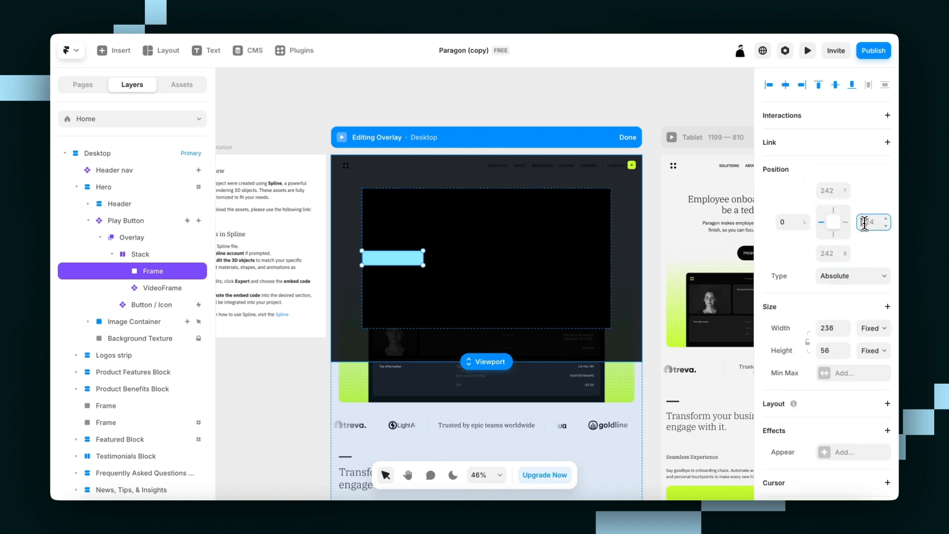
{"action": "left_click", "coordinate": [802, 222]}
{"action": "type", "text": "10"}
{"action": "left_click", "coordinate": [870, 222]}
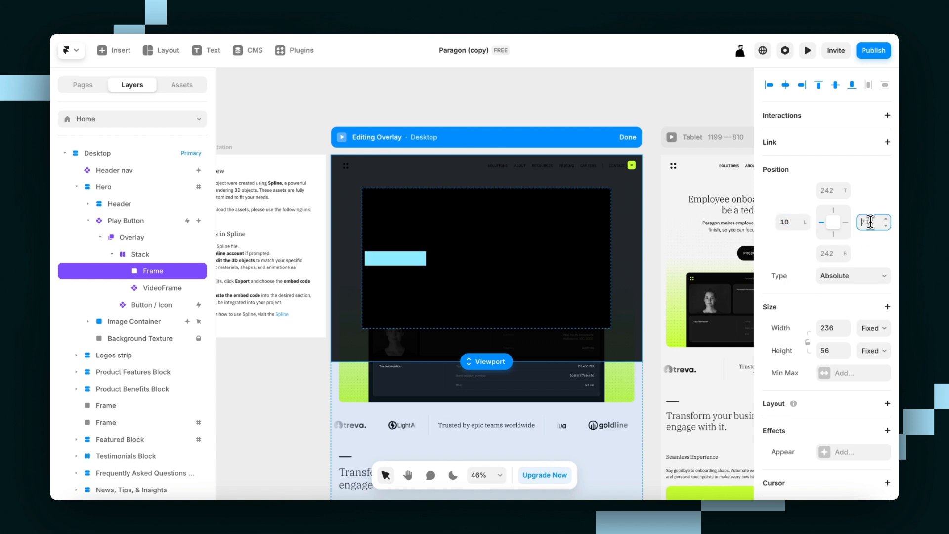
{"action": "type", "text": "10"}
{"action": "left_click", "coordinate": [832, 253]}
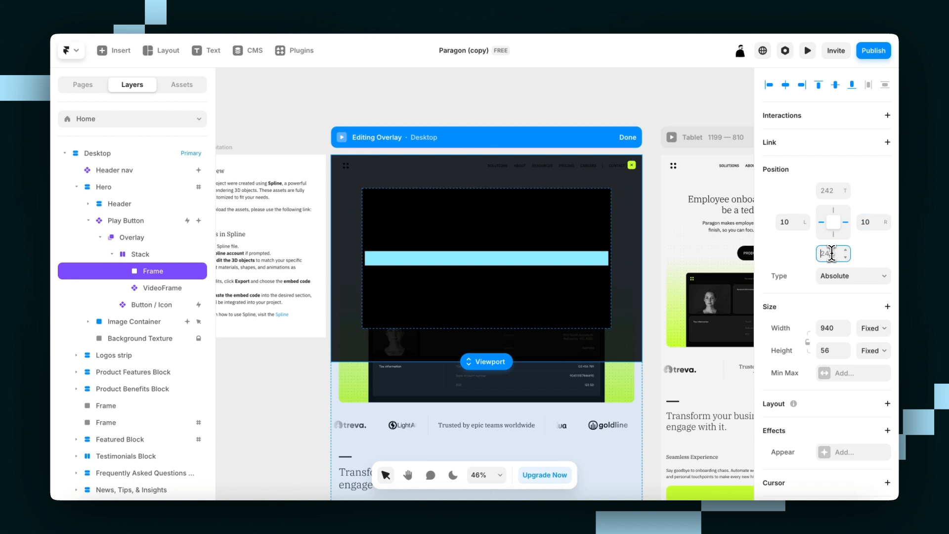
{"action": "type", "text": "10"}
{"action": "key", "text": "Return"}
{"action": "scroll", "coordinate": [470, 315], "scroll_direction": "up", "scroll_amount": 3}
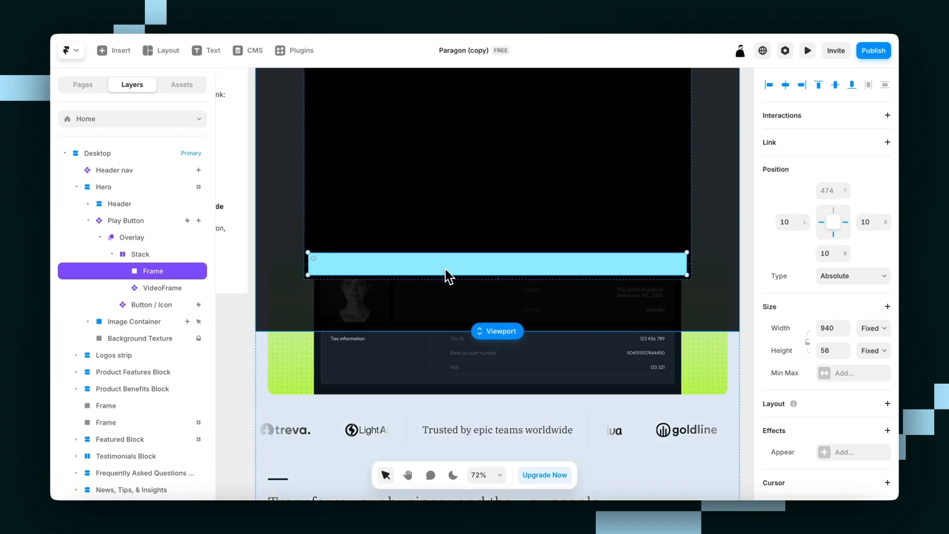
Paste the Progress Bar into the pinned frame and rename that frame "Control bar".
{"action": "key", "text": "super+v"}
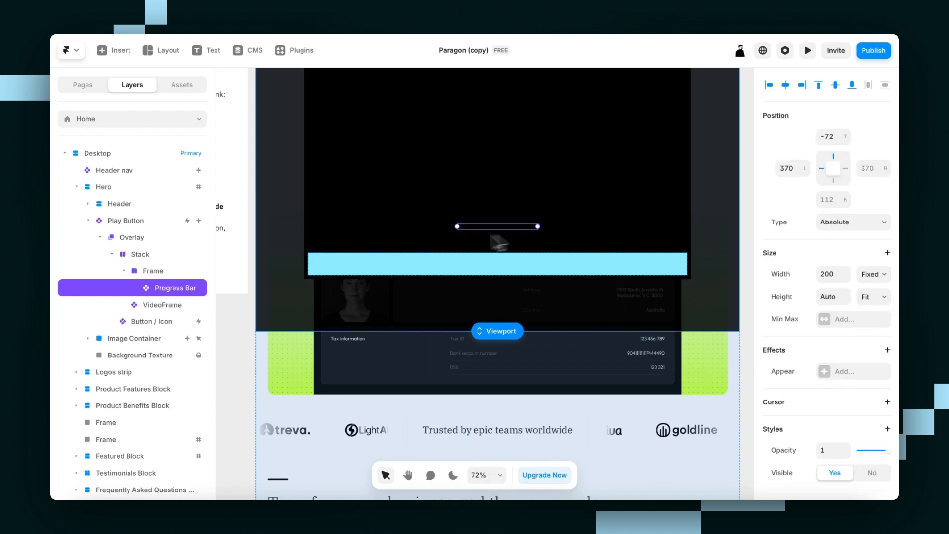
{"action": "left_click", "coordinate": [155, 272]}
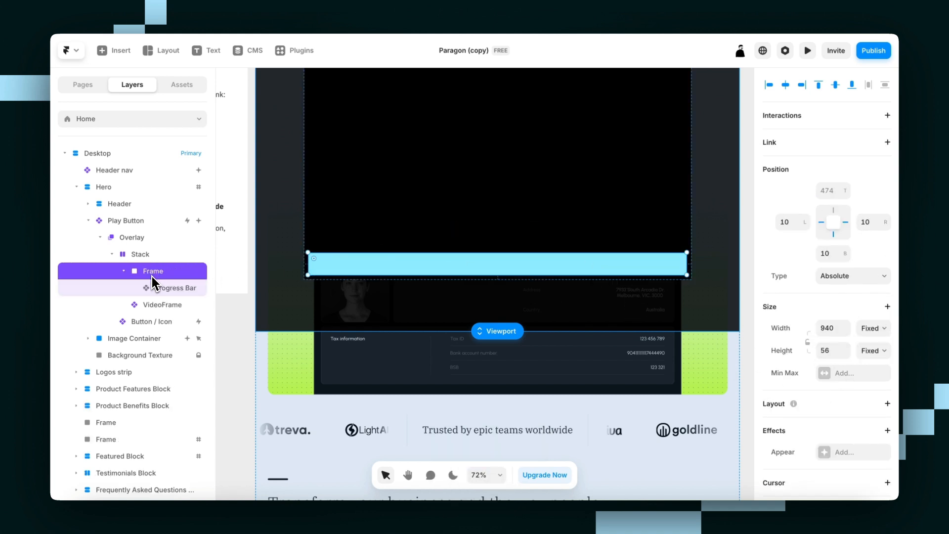
{"action": "key", "text": "super+r"}
{"action": "type", "text": "Control c"}
{"action": "key", "text": "BackSpace"}
{"action": "type", "text": "bar"}
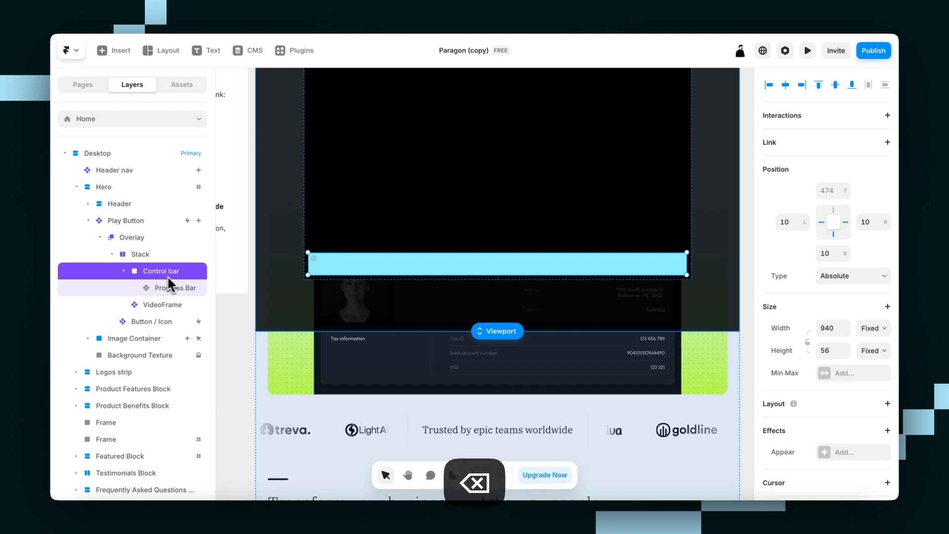
{"action": "key", "text": "Return"}
Change the Control bar's fill to the Grey 400 colour style.
{"action": "scroll", "coordinate": [840, 360], "scroll_direction": "down", "scroll_amount": 5}
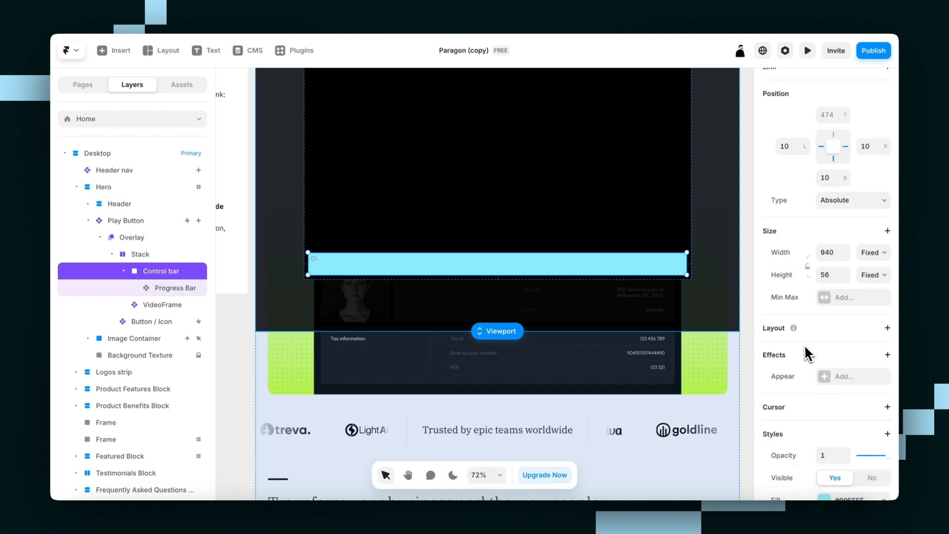
{"action": "left_click", "coordinate": [837, 359]}
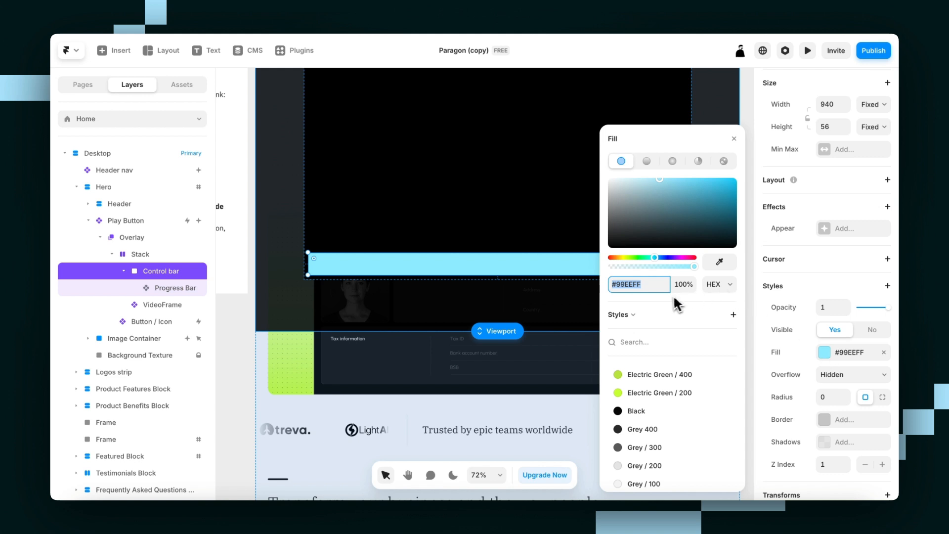
{"action": "scroll", "coordinate": [707, 460], "scroll_direction": "down", "scroll_amount": 1}
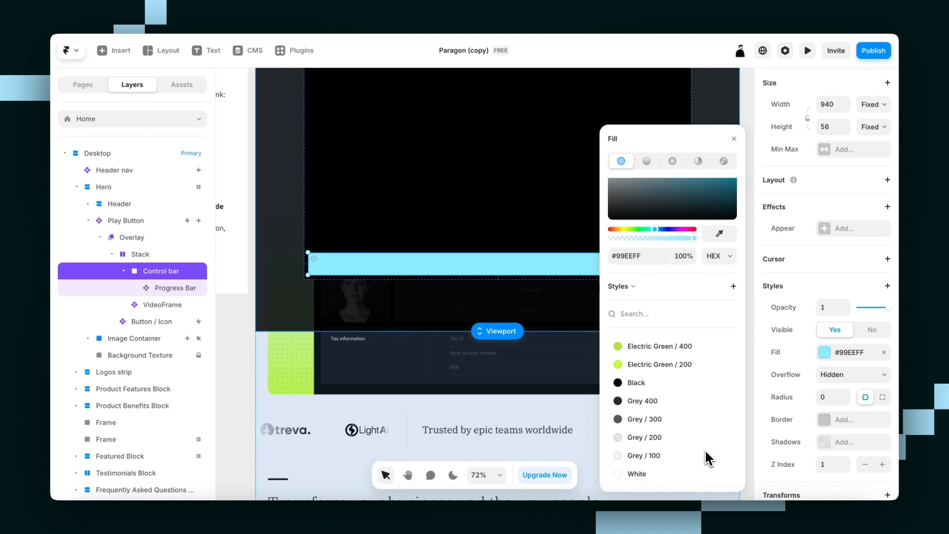
{"action": "left_click", "coordinate": [662, 420]}
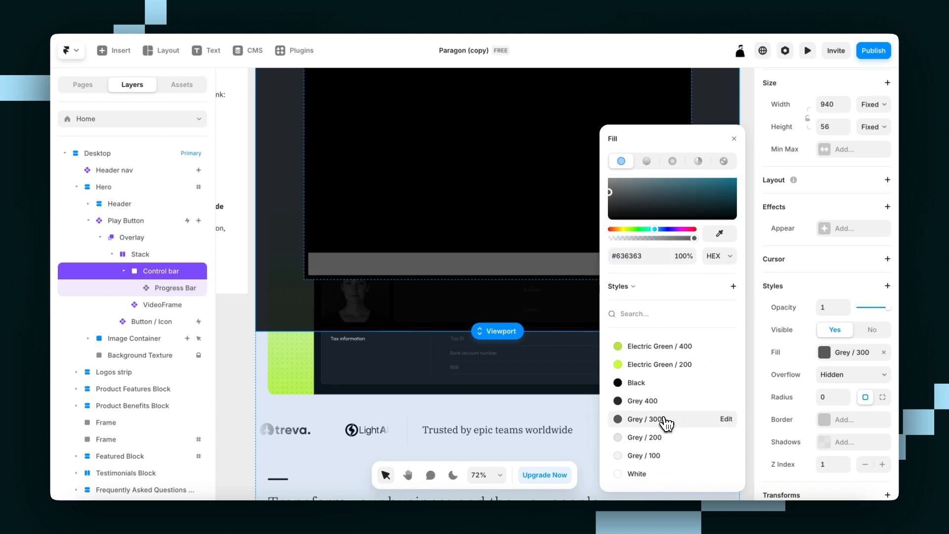
{"action": "left_click", "coordinate": [662, 438]}
{"action": "left_click", "coordinate": [663, 420]}
{"action": "left_click", "coordinate": [665, 407]}
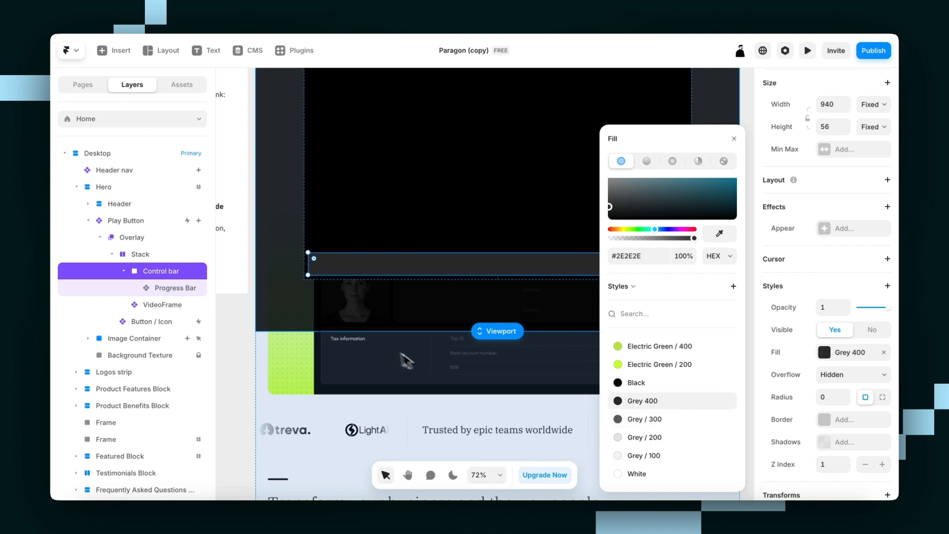
Set the Control bar's corner radius to 8.
{"action": "left_click", "coordinate": [829, 398]}
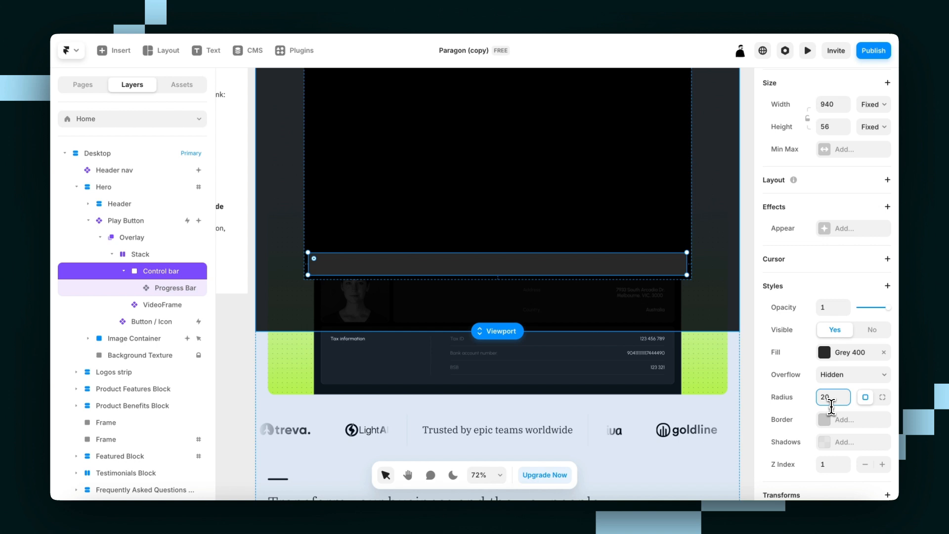
{"action": "type", "text": "2"}
{"action": "key", "text": "BackSpace"}
{"action": "type", "text": "1"}
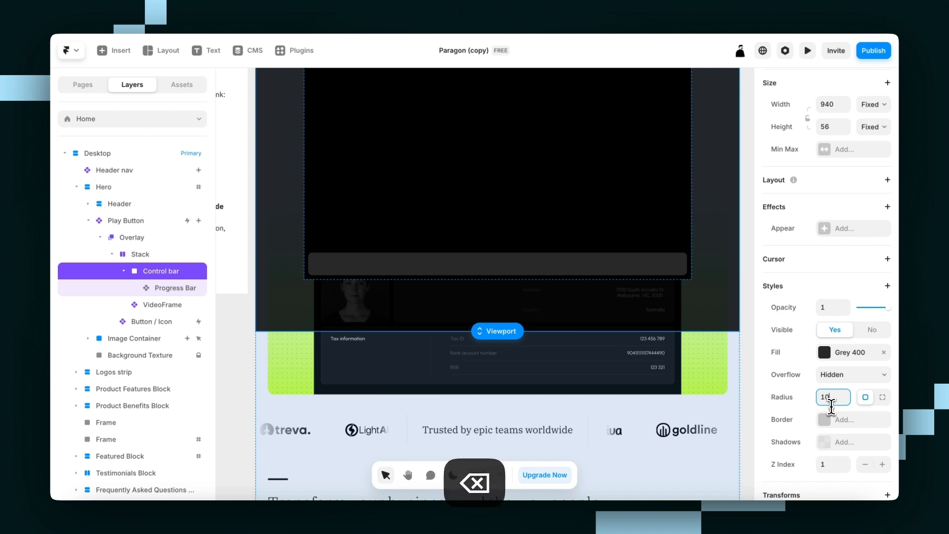
{"action": "key", "text": "Down"}
{"action": "key", "text": "Down"}
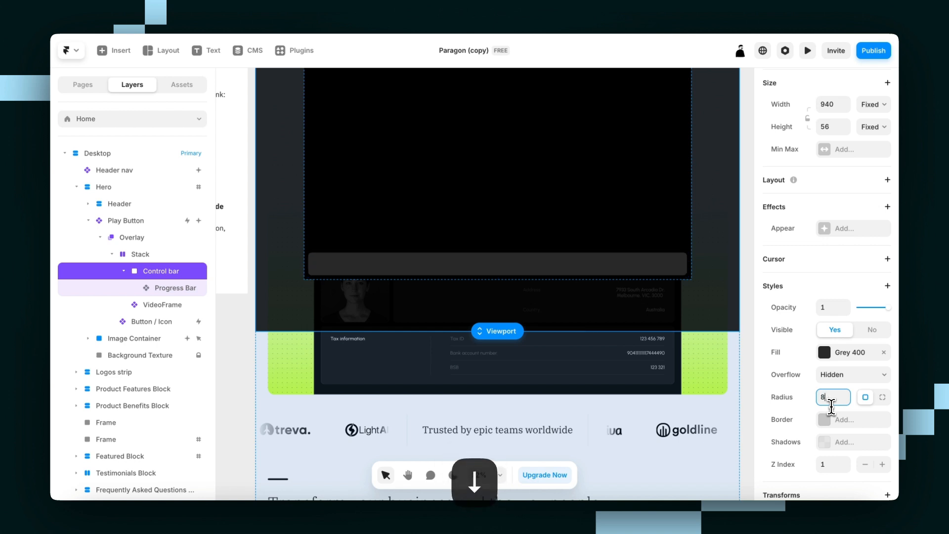
{"action": "key", "text": "Up"}
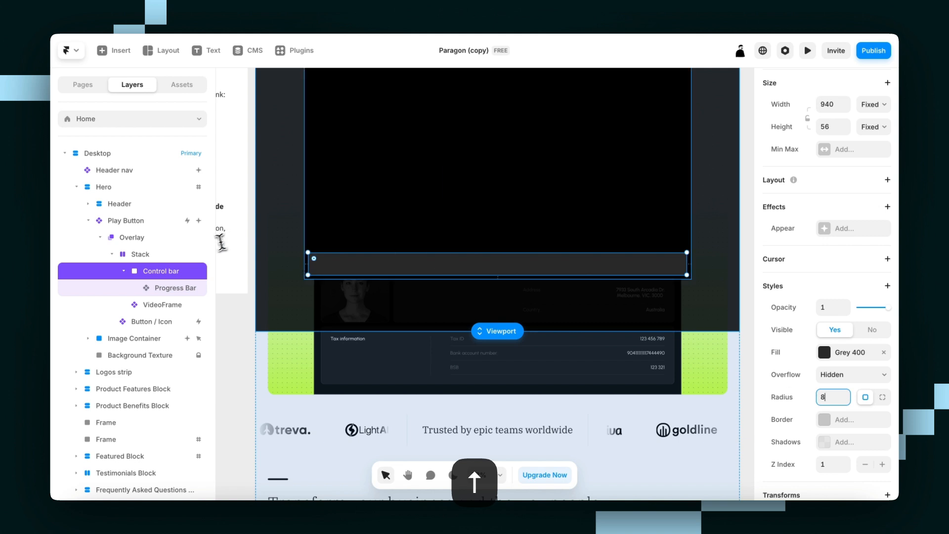
{"action": "left_click", "coordinate": [167, 288]}
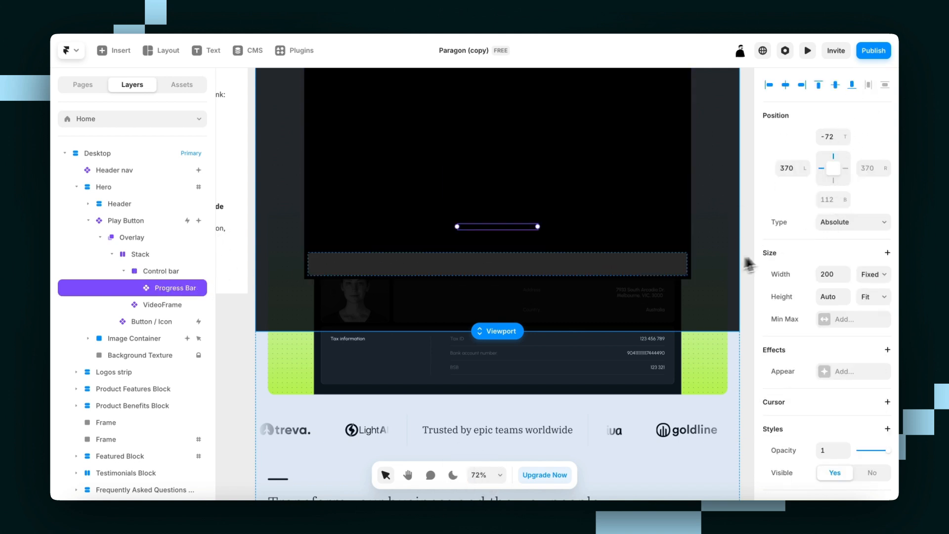
{"action": "left_click", "coordinate": [848, 223]}
{"action": "left_click", "coordinate": [780, 232]}
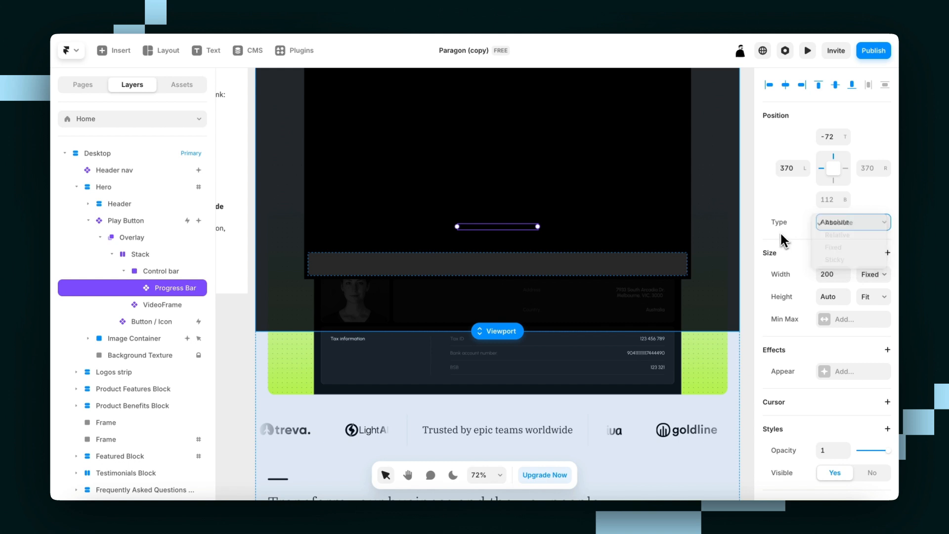
Add a horizontal stack layout to the Control bar frame so it arranges the Progress Bar inside it.
{"action": "left_click", "coordinate": [174, 271]}
{"action": "left_click", "coordinate": [174, 271]}
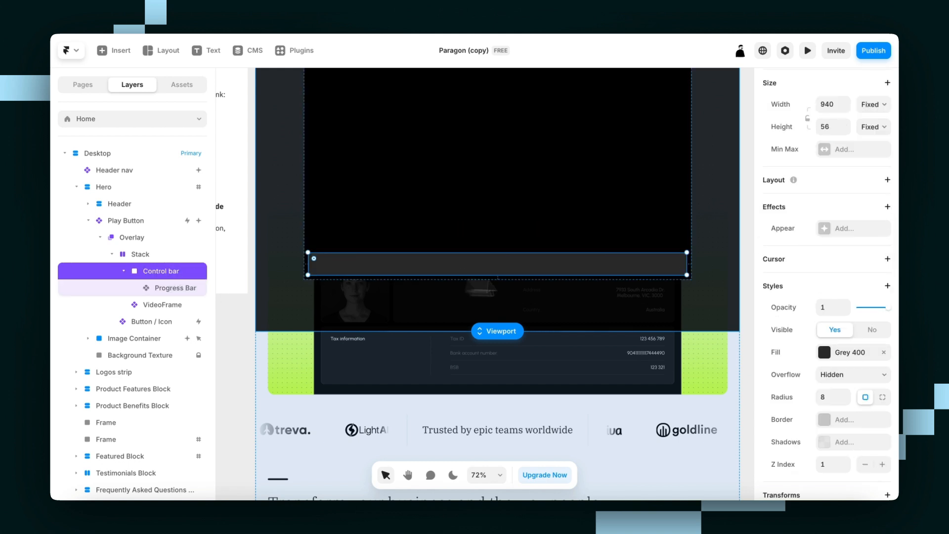
{"action": "scroll", "coordinate": [885, 185], "scroll_direction": "up", "scroll_amount": 4}
{"action": "scroll", "coordinate": [888, 287], "scroll_direction": "down", "scroll_amount": 2}
{"action": "scroll", "coordinate": [848, 360], "scroll_direction": "down", "scroll_amount": 3}
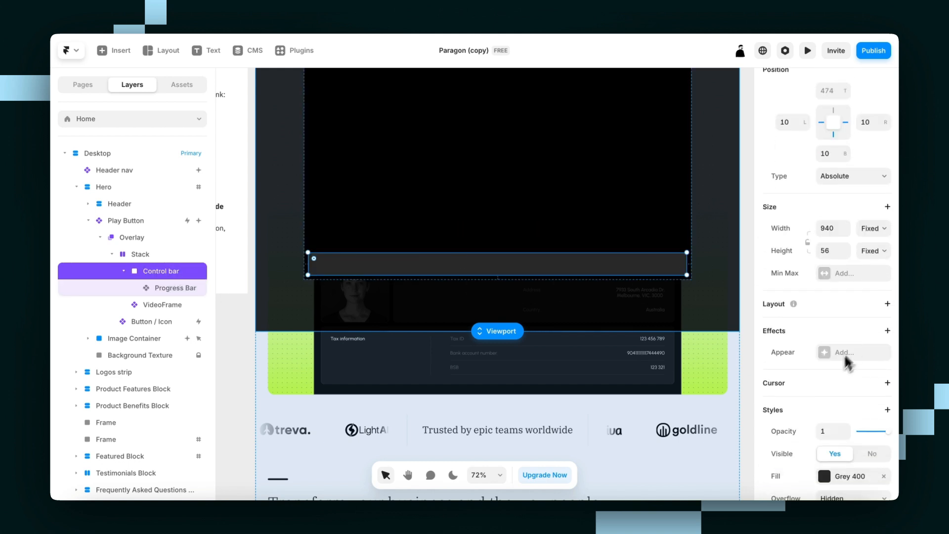
{"action": "left_click", "coordinate": [849, 267]}
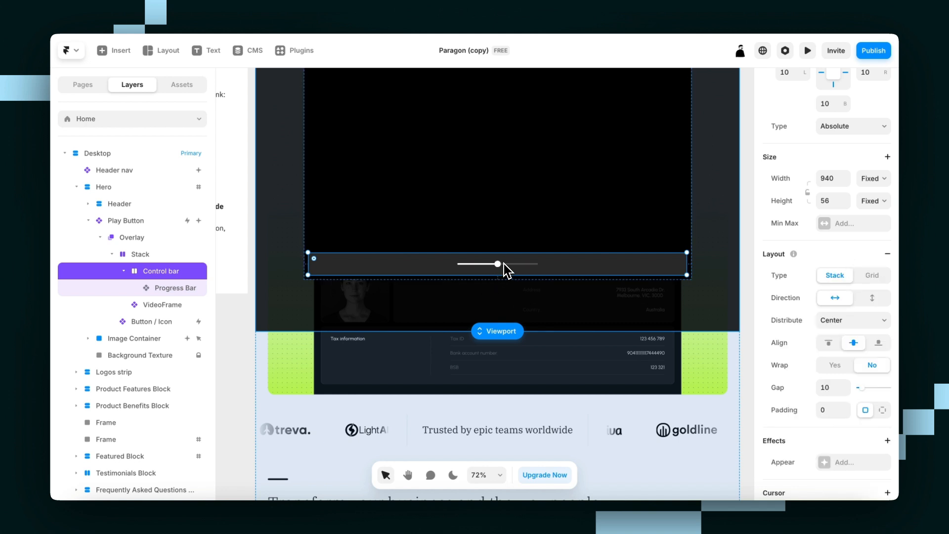
Set the Progress Bar's width to Fill inside the Control bar.
{"action": "left_click", "coordinate": [185, 288]}
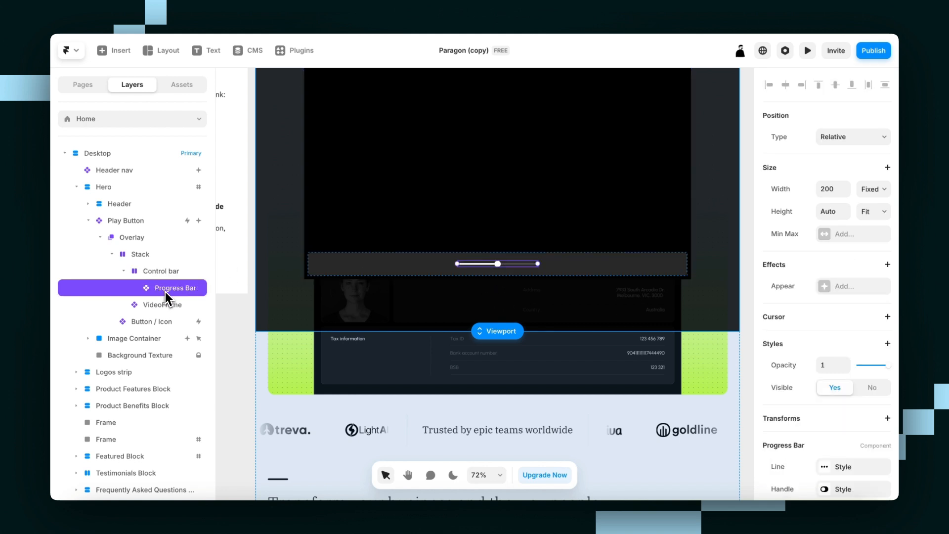
{"action": "left_click", "coordinate": [875, 188]}
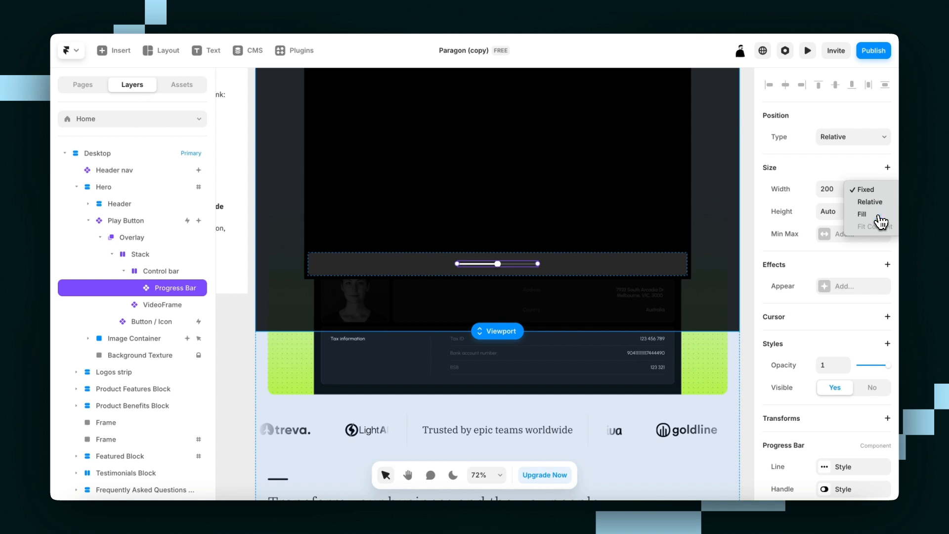
{"action": "left_click", "coordinate": [878, 219]}
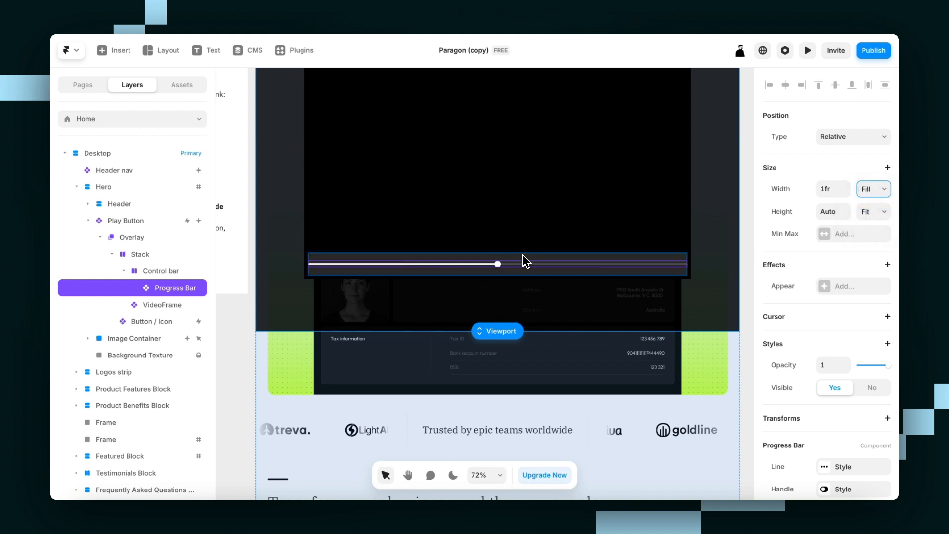
Set the Control bar's height sizing to fit its content.
{"action": "key", "text": "Escape"}
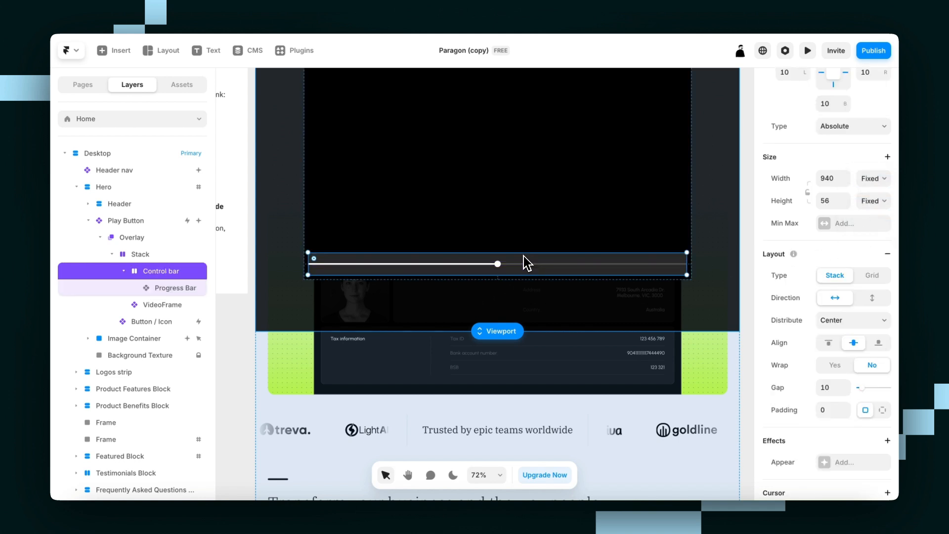
{"action": "left_click", "coordinate": [868, 207]}
{"action": "left_click", "coordinate": [891, 247]}
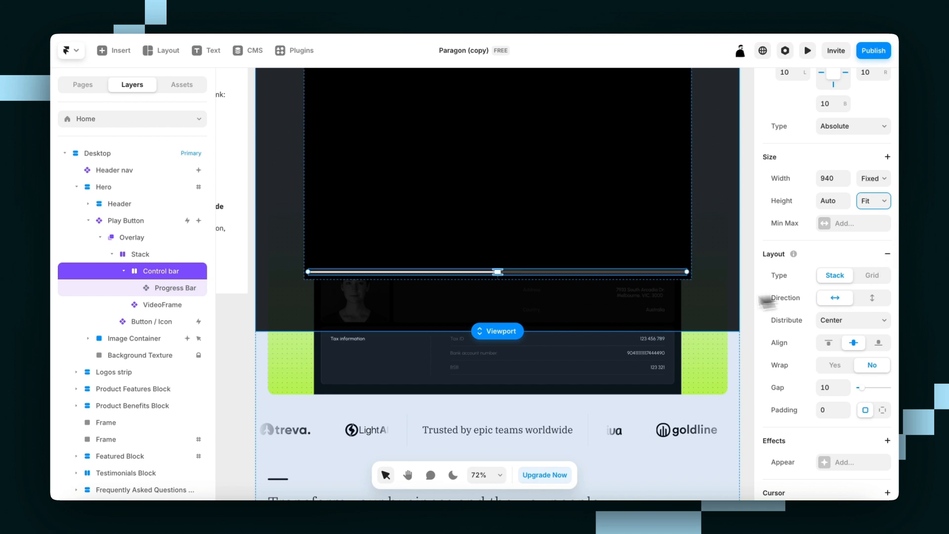
Set the Control bar's padding to 15 on all sides.
{"action": "scroll", "coordinate": [534, 289], "scroll_direction": "up", "scroll_amount": 5}
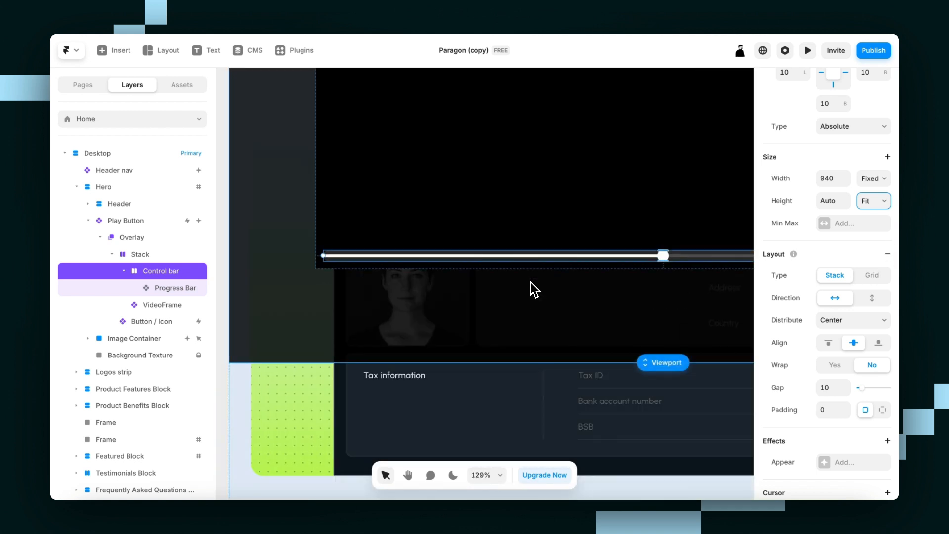
{"action": "scroll", "coordinate": [376, 267], "scroll_direction": "down", "scroll_amount": 4}
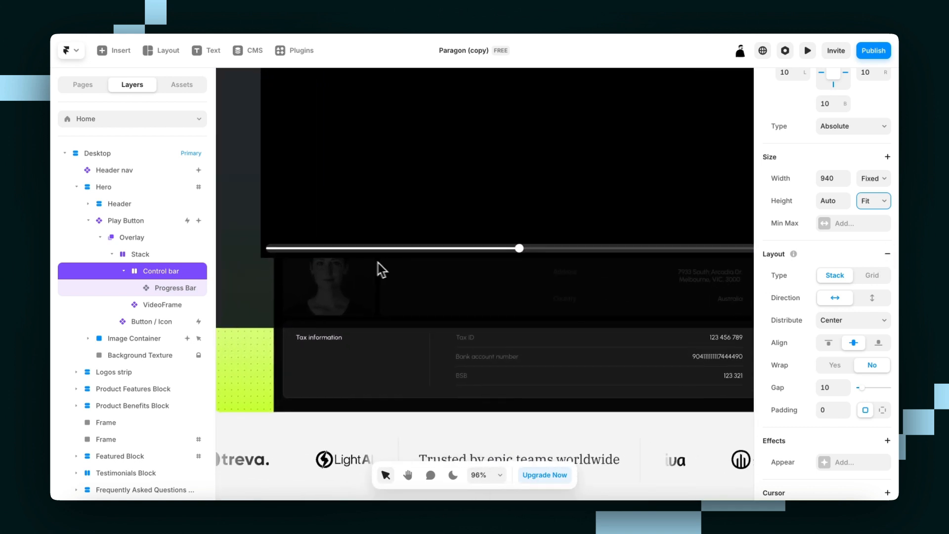
{"action": "scroll", "coordinate": [835, 386], "scroll_direction": "down", "scroll_amount": 2}
{"action": "left_click", "coordinate": [828, 351]}
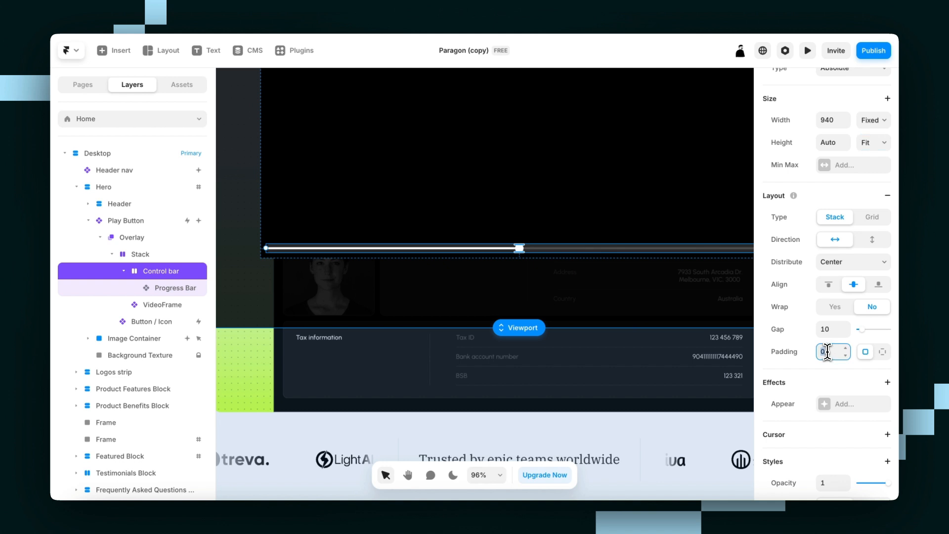
{"action": "key", "text": "shift+Up"}
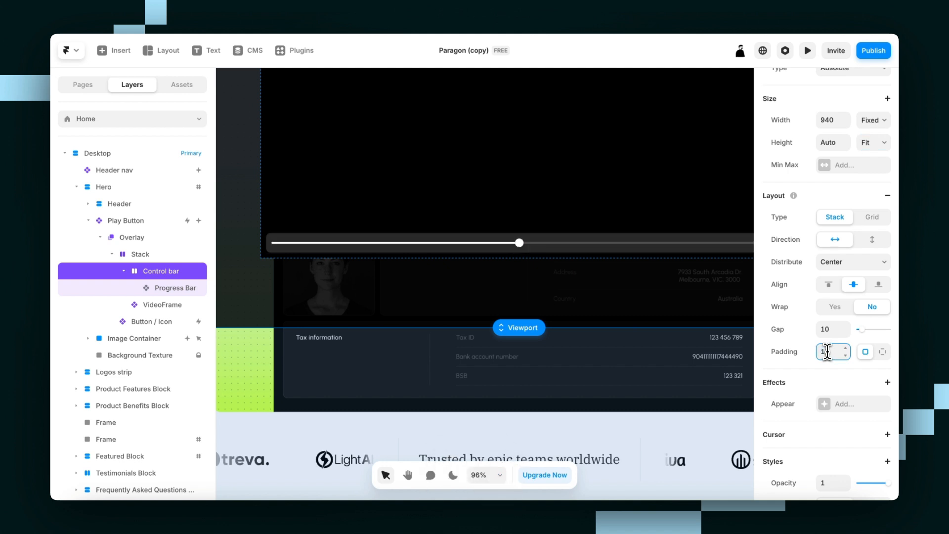
{"action": "key", "text": "shift+Up"}
{"action": "key", "text": "shift+Down"}
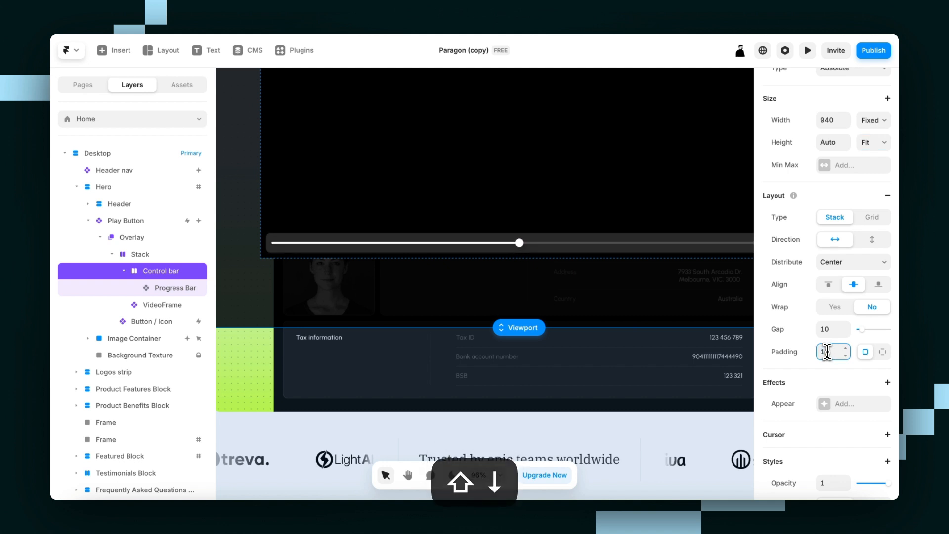
{"action": "key", "text": "Up"}
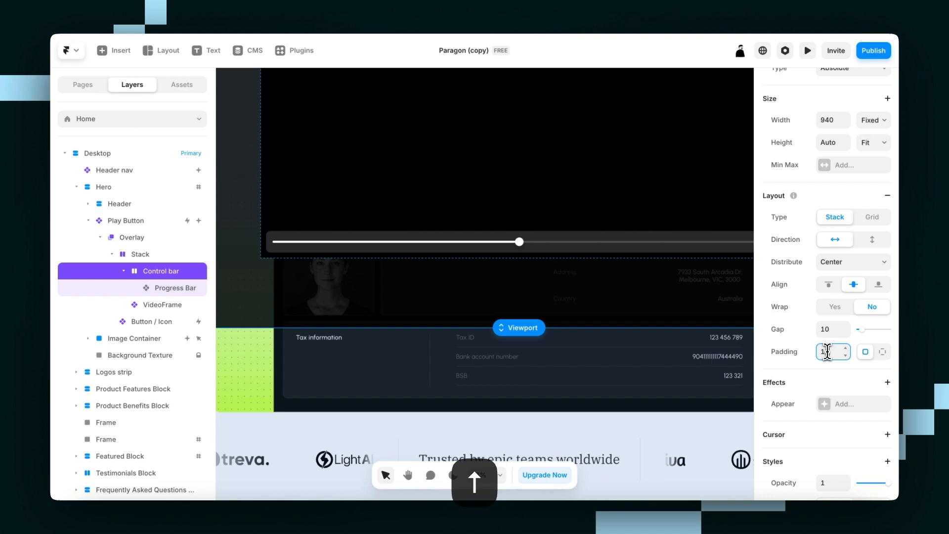
{"action": "key", "text": "Up"}
{"action": "key", "text": "Up"}
{"action": "key", "text": "Up"}
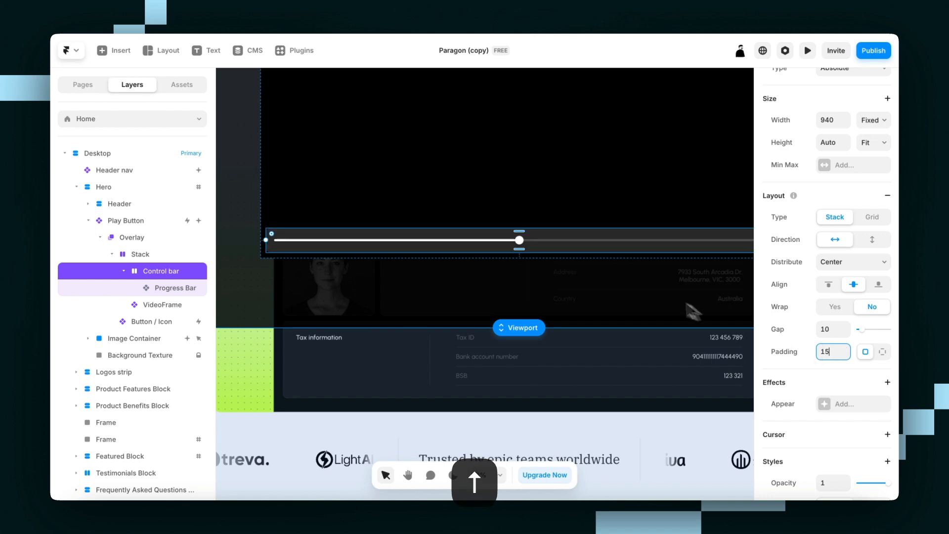
{"action": "scroll", "coordinate": [610, 280], "scroll_direction": "down", "scroll_amount": 5}
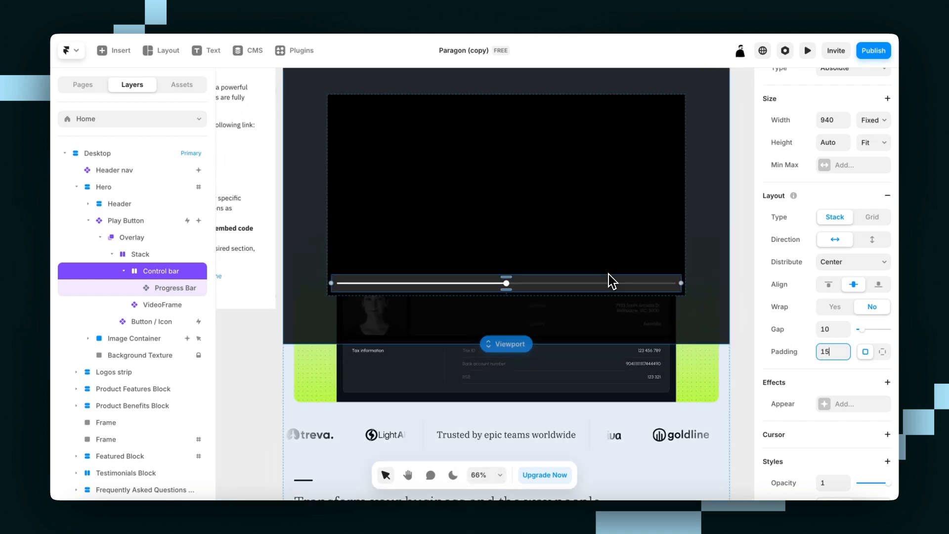
Copy the Play Button component from the VideoFrame site and paste it into the Control bar in Framer.
{"action": "left_click", "coordinate": [494, 258]}
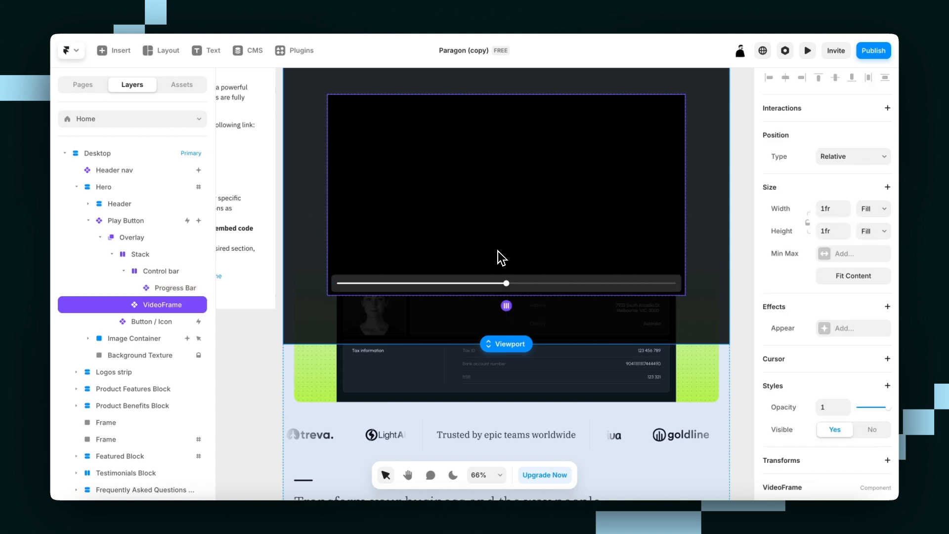
{"action": "left_click", "coordinate": [487, 286]}
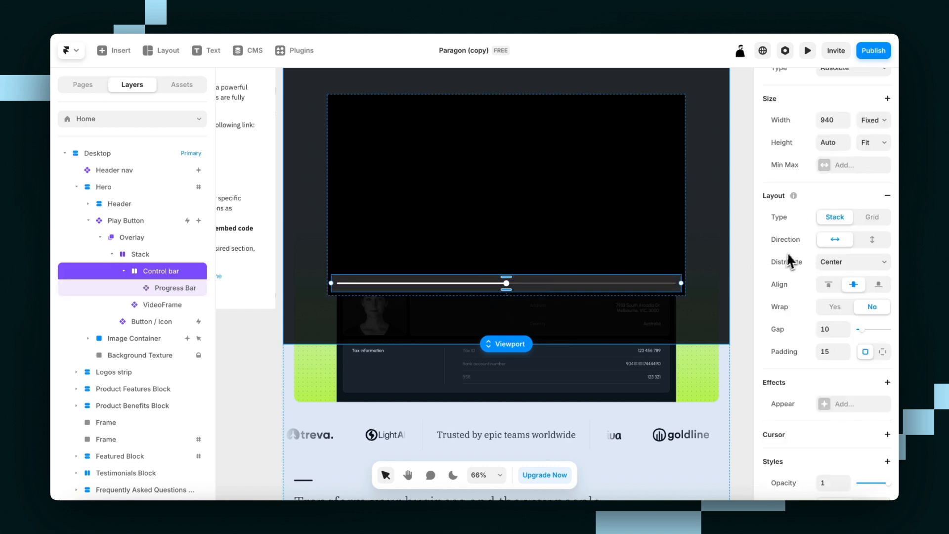
{"action": "scroll", "coordinate": [833, 255], "scroll_direction": "up", "scroll_amount": 1}
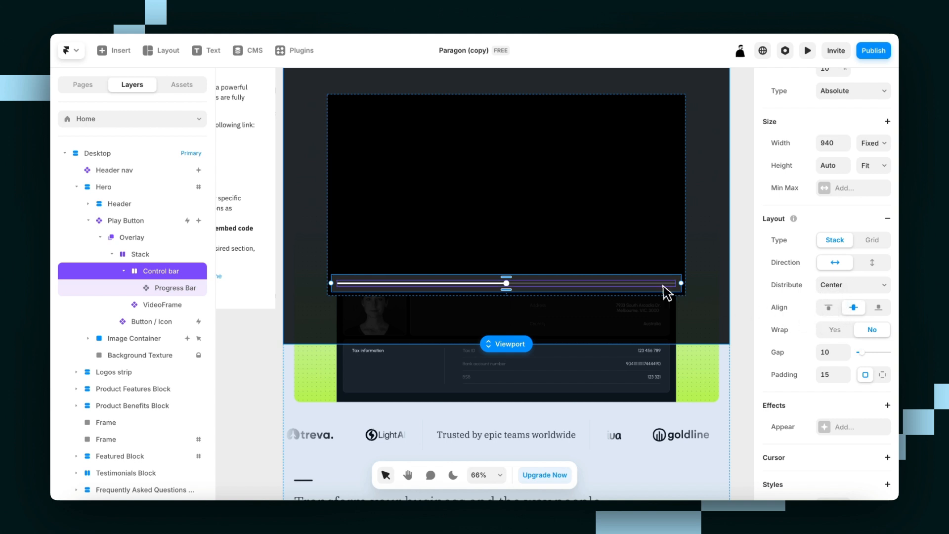
{"action": "scroll", "coordinate": [786, 287], "scroll_direction": "up", "scroll_amount": 1}
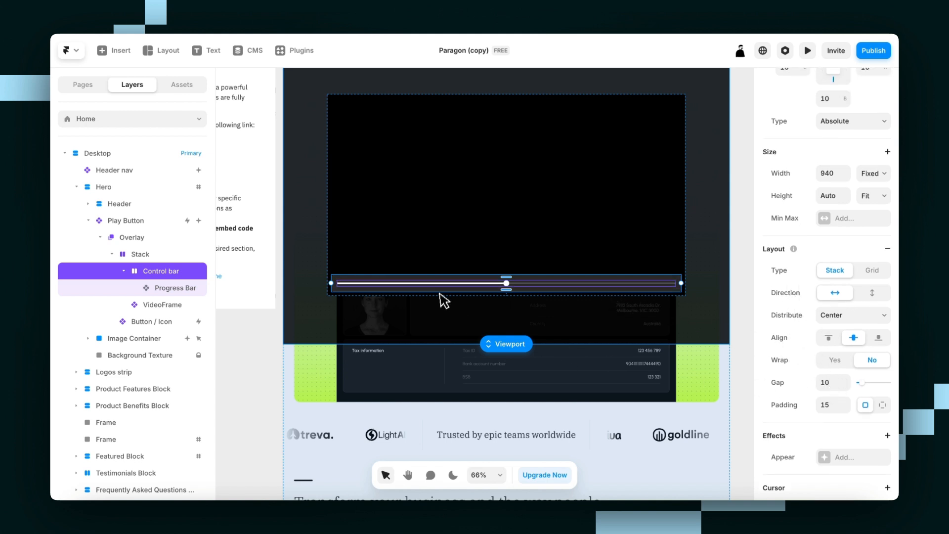
{"action": "key", "text": "ctrl+Tab"}
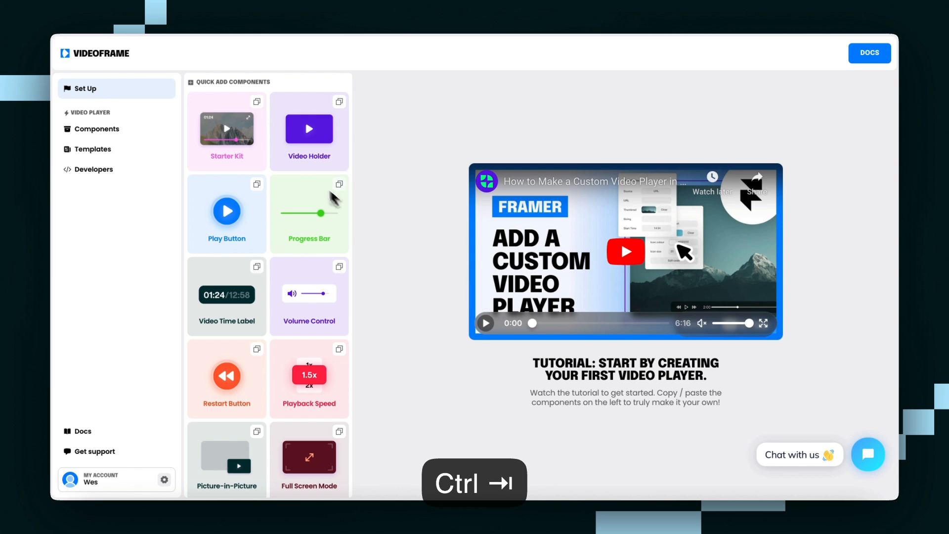
{"action": "left_click", "coordinate": [232, 218]}
{"action": "key", "text": "ctrl+Tab"}
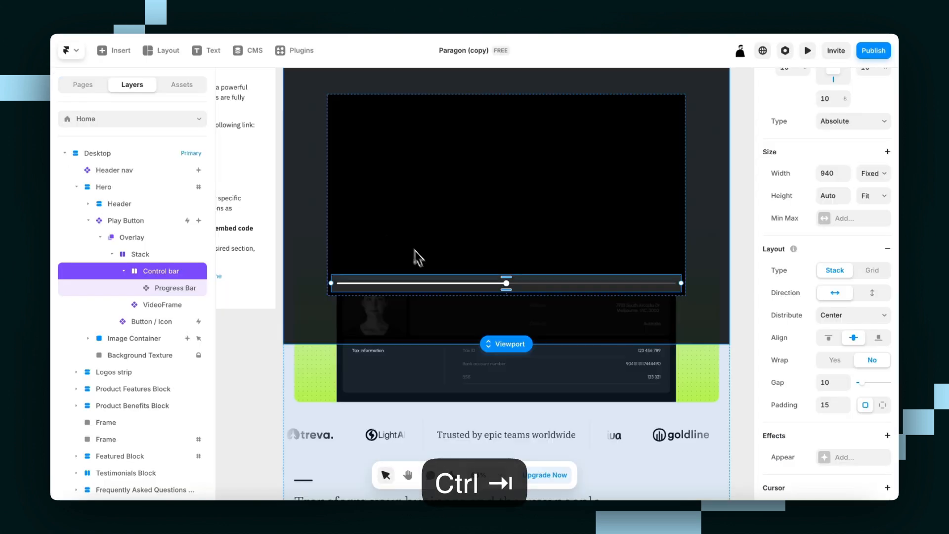
{"action": "key", "text": "super+v"}
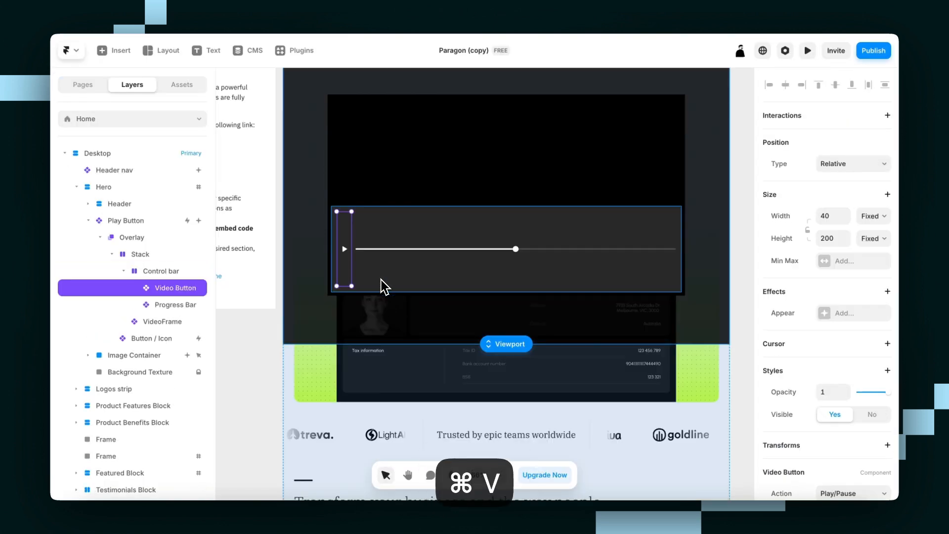
Resize the pasted Video Button in the Control bar to a width and height of 20.
{"action": "left_click", "coordinate": [834, 236]}
{"action": "type", "text": "40"}
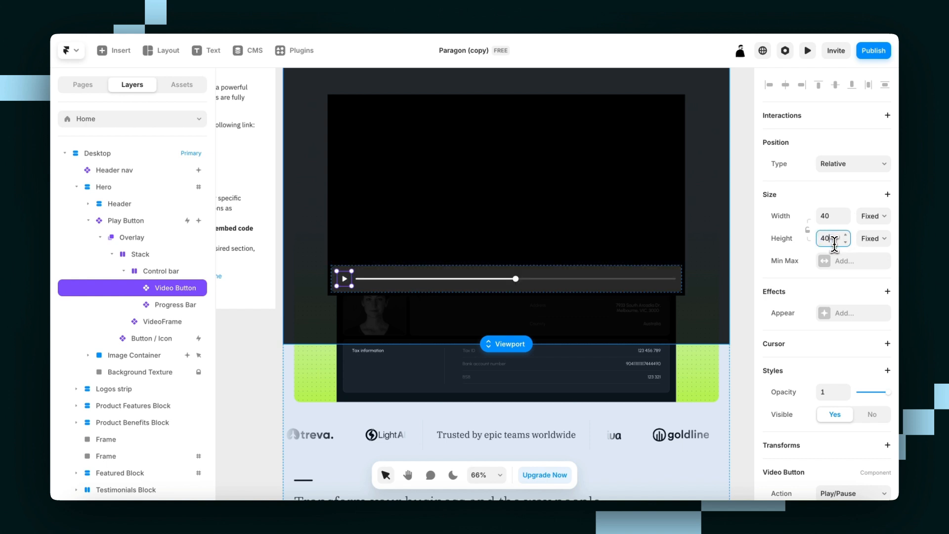
{"action": "key", "text": "shift+Down"}
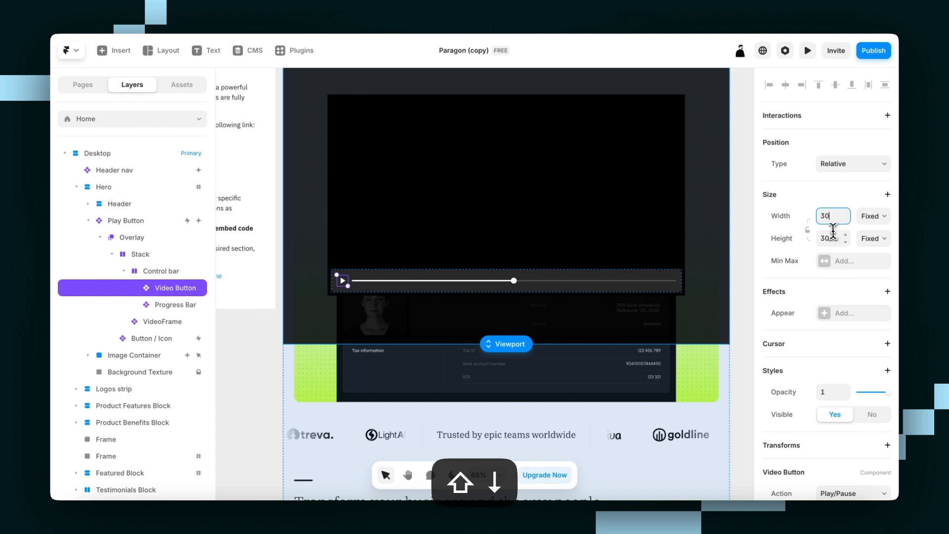
{"action": "key", "text": "Down"}
{"action": "key", "text": "Down"}
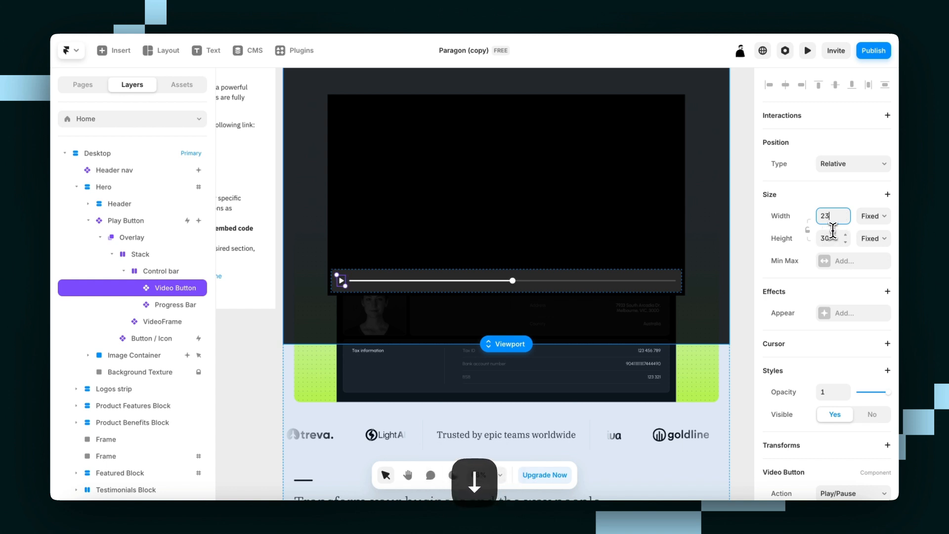
{"action": "left_click", "coordinate": [833, 238]}
{"action": "key", "text": "shift+Down"}
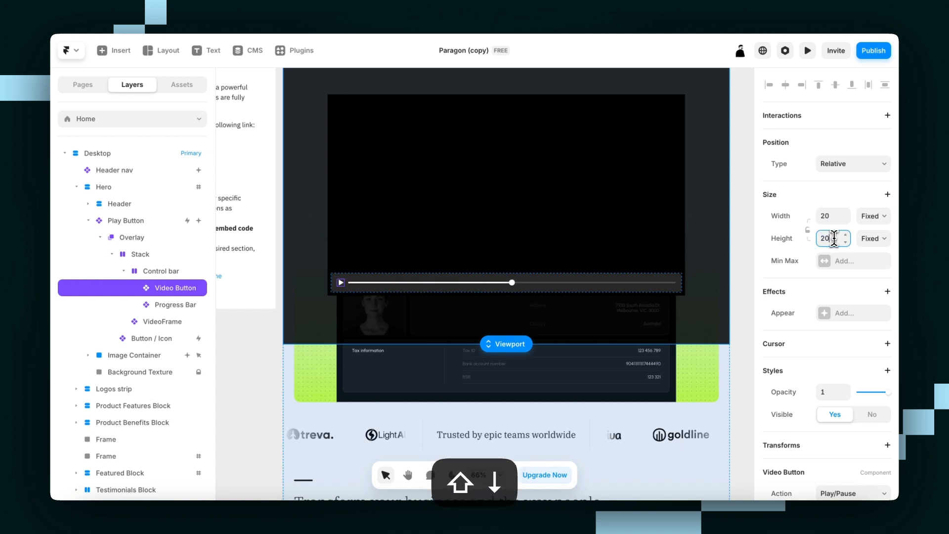
Switch the Control bar's padding to individual sides and set both the top and bottom padding to 10.
{"action": "scroll", "coordinate": [397, 289], "scroll_direction": "up", "scroll_amount": 5}
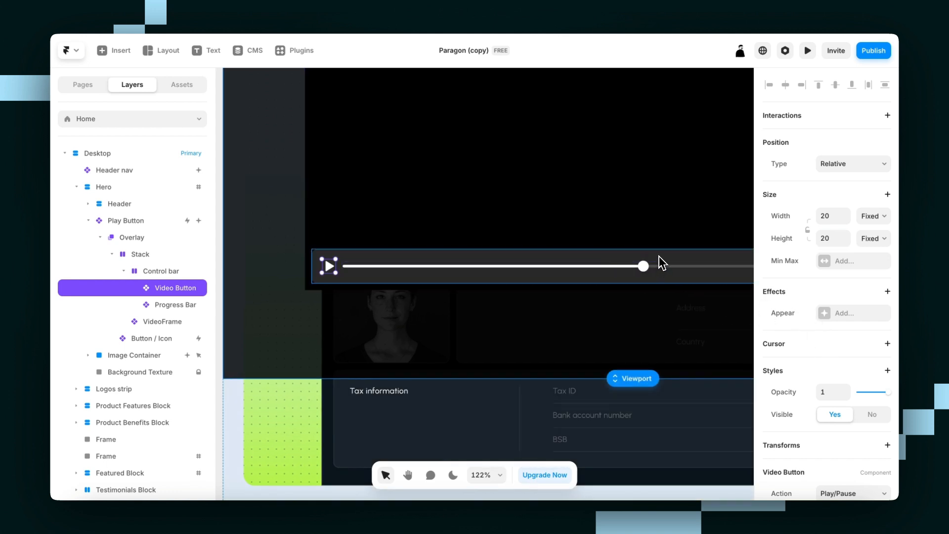
{"action": "left_click", "coordinate": [697, 276]}
{"action": "scroll", "coordinate": [829, 342], "scroll_direction": "down", "scroll_amount": 1}
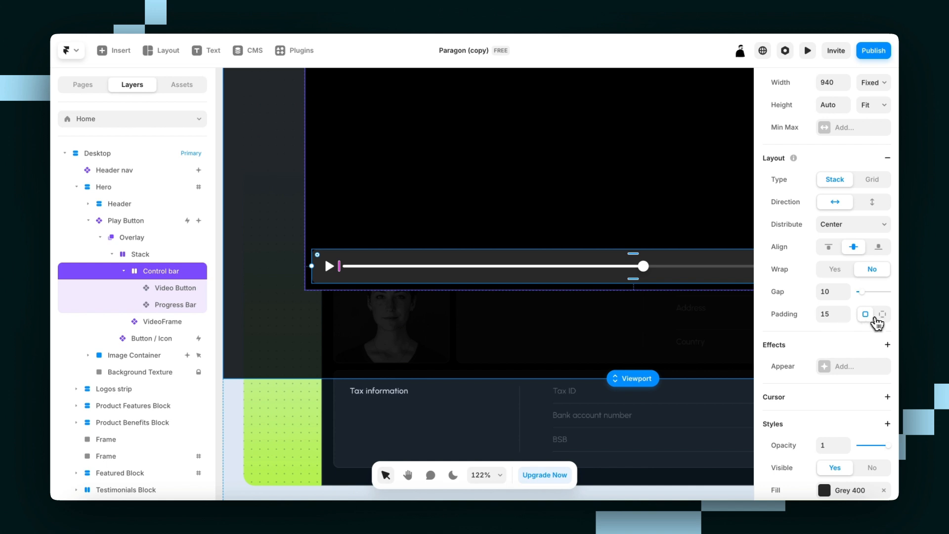
{"action": "left_click", "coordinate": [880, 316]}
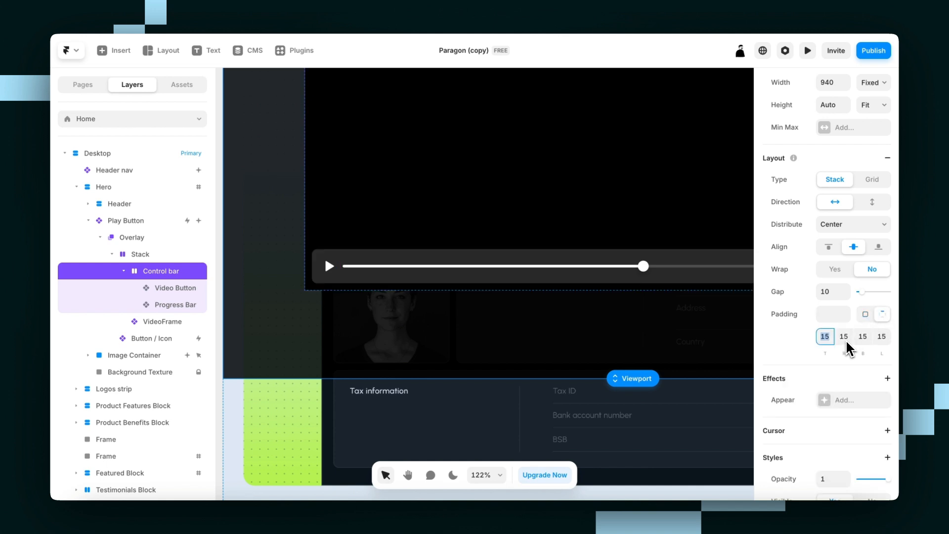
{"action": "key", "text": "shift+Down"}
{"action": "left_click", "coordinate": [863, 337]}
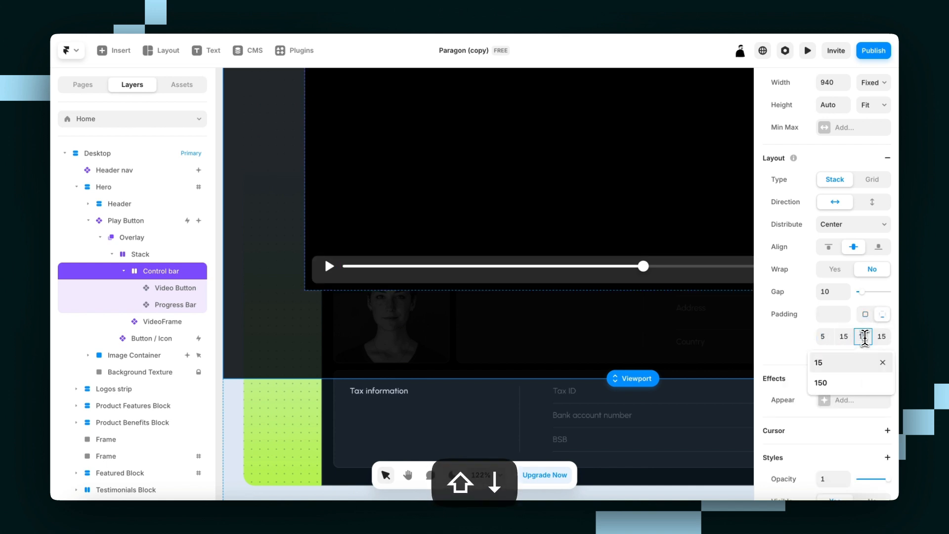
{"action": "left_click", "coordinate": [885, 359]}
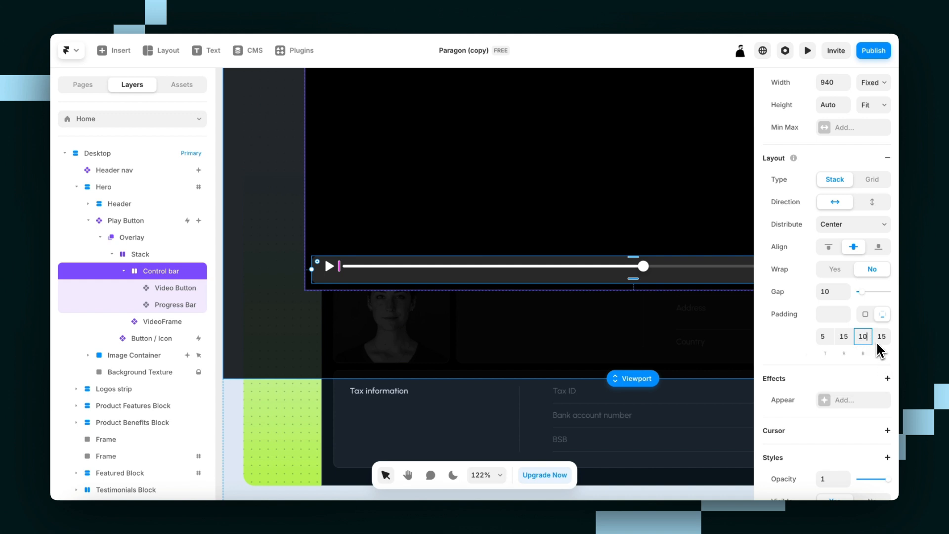
{"action": "left_click", "coordinate": [823, 336]}
{"action": "type", "text": "10"}
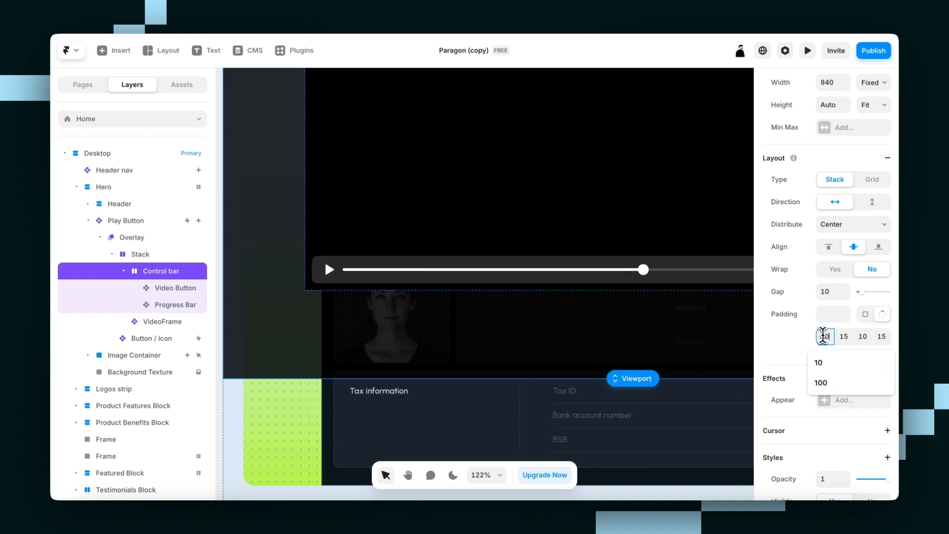
Select the Video Button in the Control bar and reduce its icon size to 15.
{"action": "left_click", "coordinate": [785, 346]}
{"action": "scroll", "coordinate": [417, 274], "scroll_direction": "down", "scroll_amount": 3}
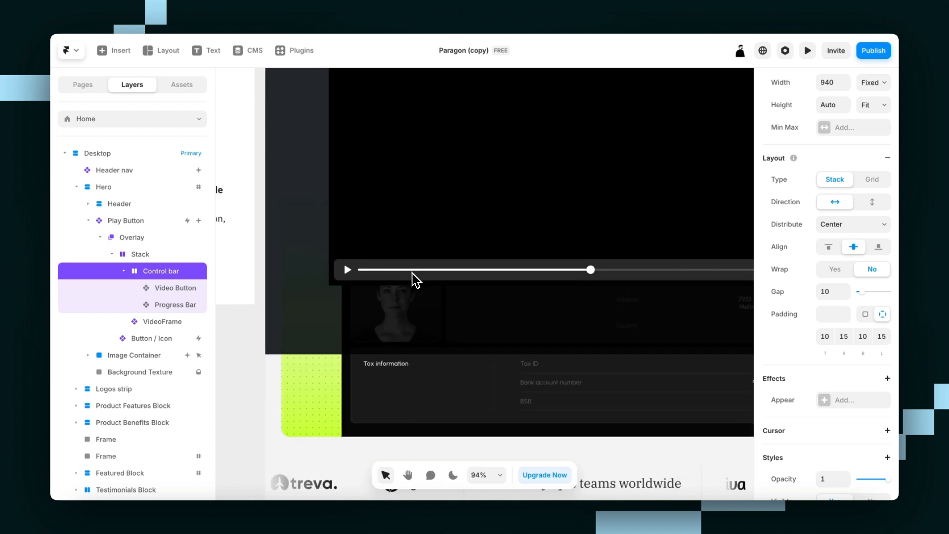
{"action": "scroll", "coordinate": [409, 274], "scroll_direction": "right", "scroll_amount": 1}
{"action": "left_click", "coordinate": [311, 283]}
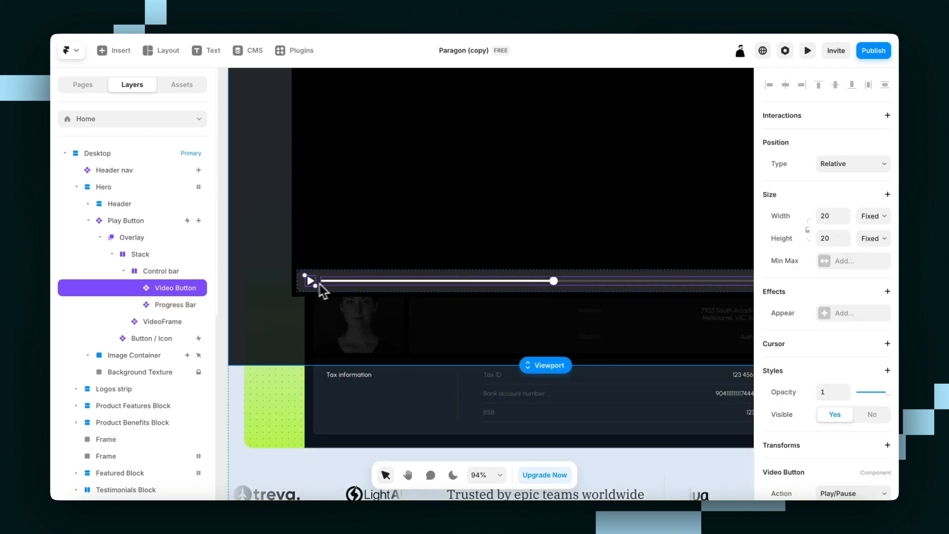
{"action": "scroll", "coordinate": [836, 322], "scroll_direction": "down", "scroll_amount": 5}
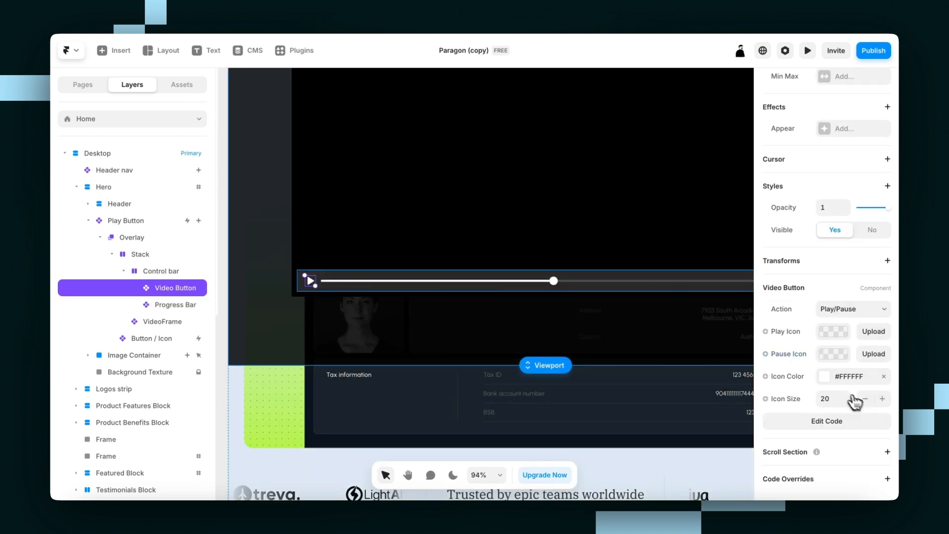
{"action": "left_click", "coordinate": [866, 400]}
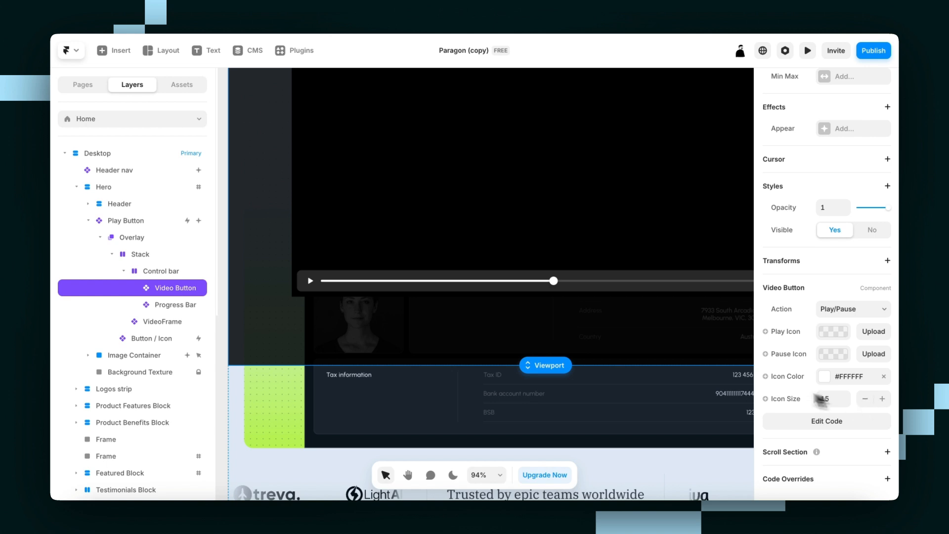
{"action": "scroll", "coordinate": [406, 295], "scroll_direction": "down", "scroll_amount": 5}
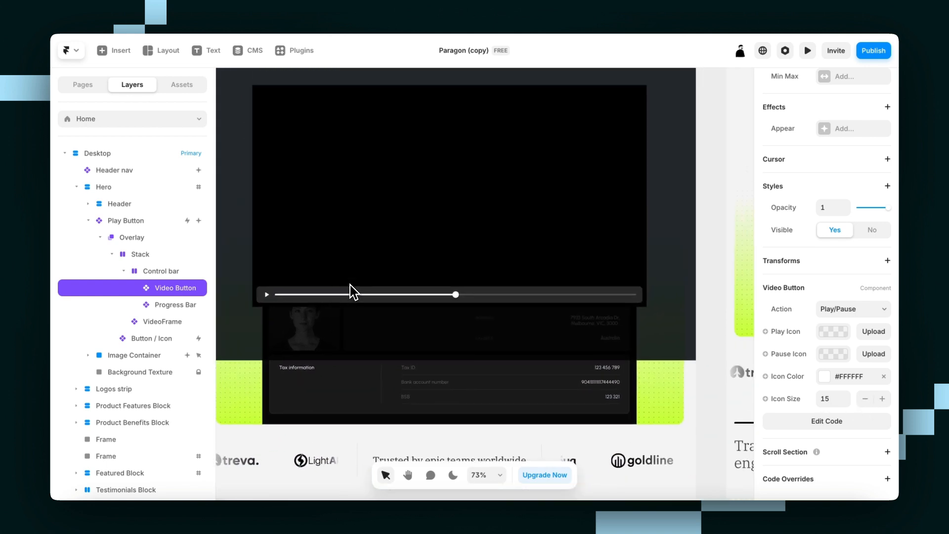
Set the Video Button's icon size to 18.
{"action": "left_click", "coordinate": [262, 293]}
{"action": "scroll", "coordinate": [417, 296], "scroll_direction": "up", "scroll_amount": 4}
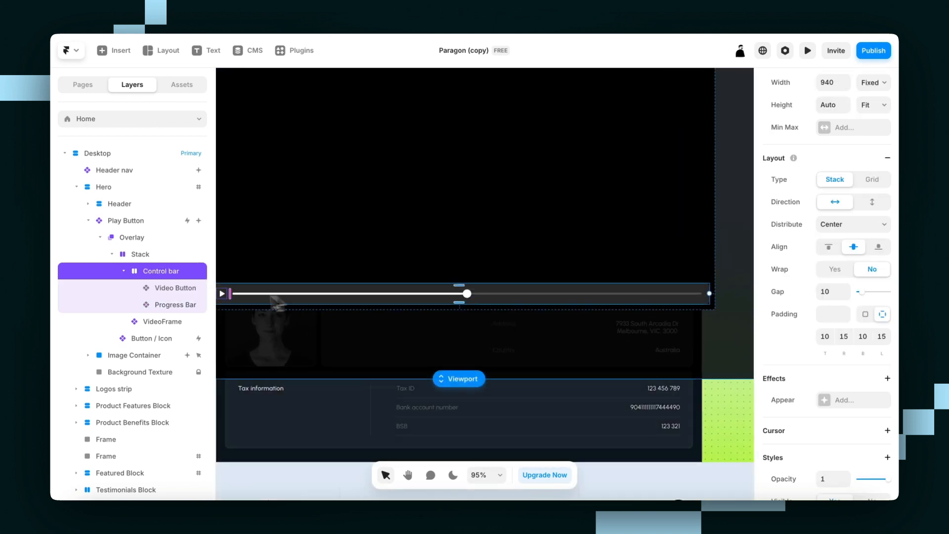
{"action": "left_click", "coordinate": [221, 295]}
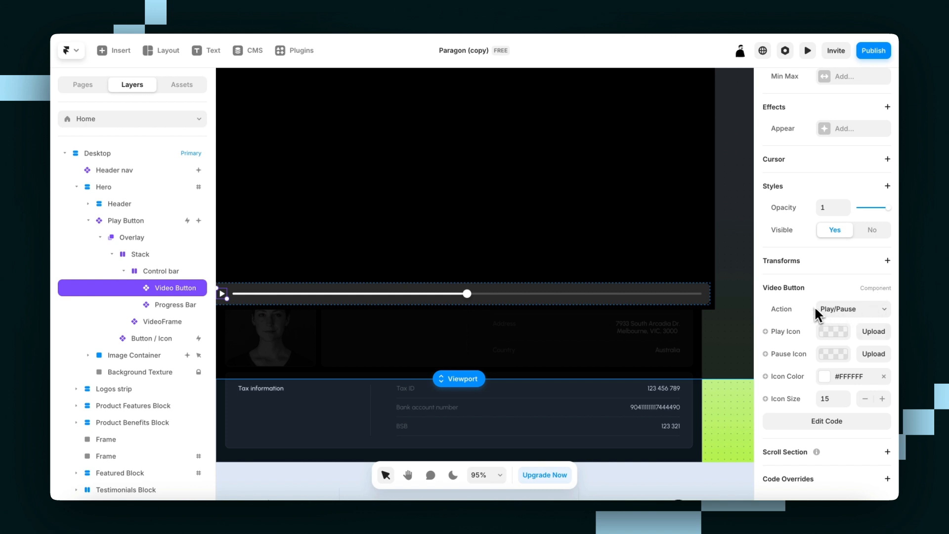
{"action": "scroll", "coordinate": [816, 308], "scroll_direction": "up", "scroll_amount": 1}
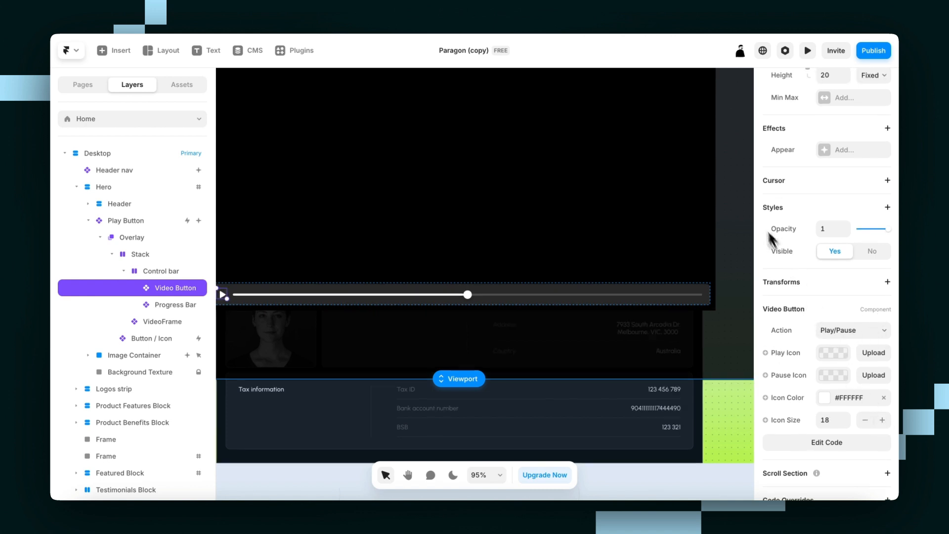
Set the Video Button's width and height to 24.
{"action": "scroll", "coordinate": [749, 188], "scroll_direction": "up", "scroll_amount": 4}
{"action": "scroll", "coordinate": [796, 173], "scroll_direction": "up", "scroll_amount": 4}
{"action": "key", "text": "Up"}
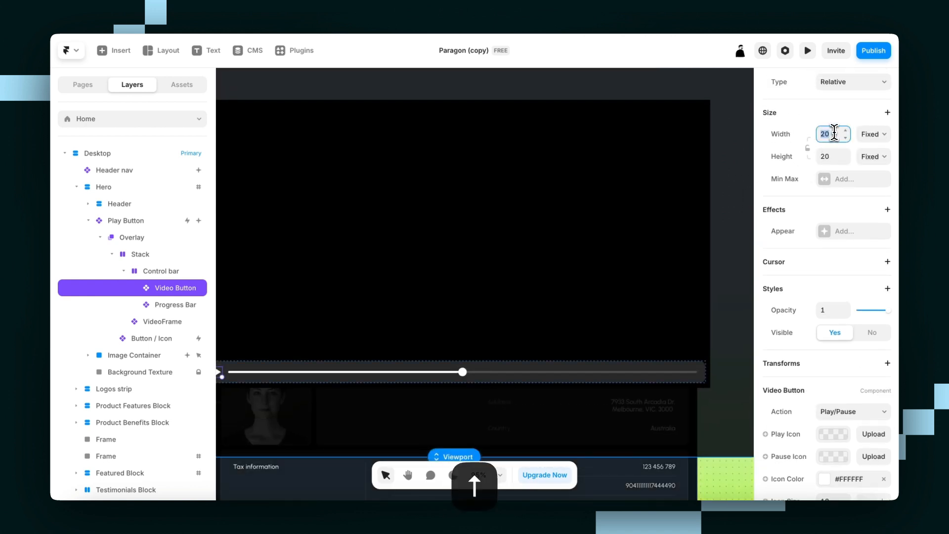
{"action": "left_click", "coordinate": [835, 155]}
{"action": "key", "text": "Up"}
{"action": "key", "text": "Up"}
{"action": "key", "text": "Up"}
{"action": "key", "text": "Up"}
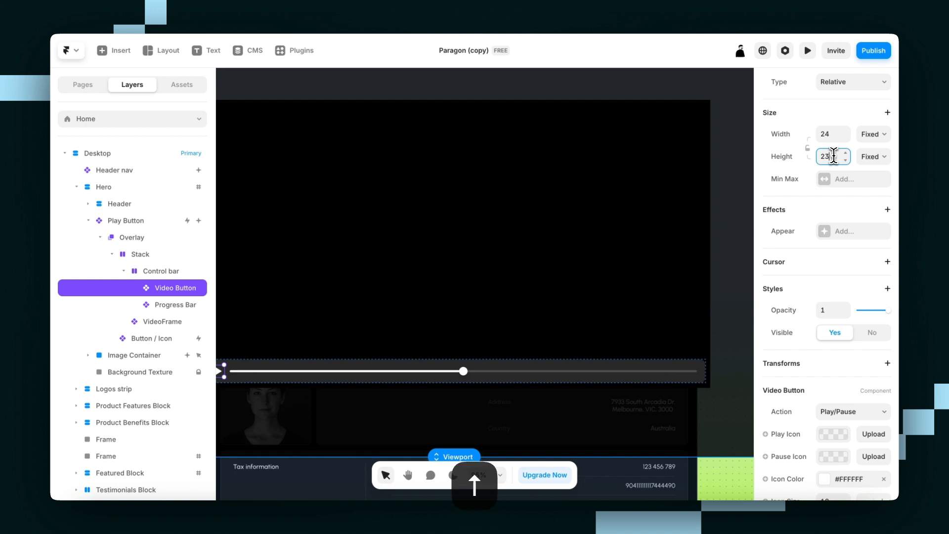
{"action": "scroll", "coordinate": [517, 338], "scroll_direction": "down", "scroll_amount": 3}
{"action": "scroll", "coordinate": [517, 339], "scroll_direction": "left", "scroll_amount": 3}
{"action": "scroll", "coordinate": [514, 338], "scroll_direction": "down", "scroll_amount": 5}
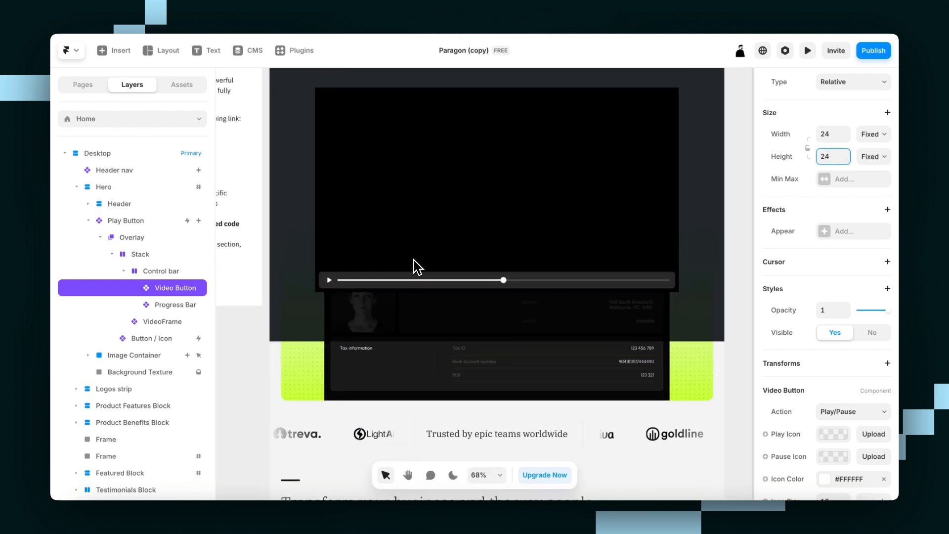
Copy the Video Time Label component from the VideoFrame site and paste it into Framer's Control bar between the play button and progress bar.
{"action": "left_click", "coordinate": [492, 242]}
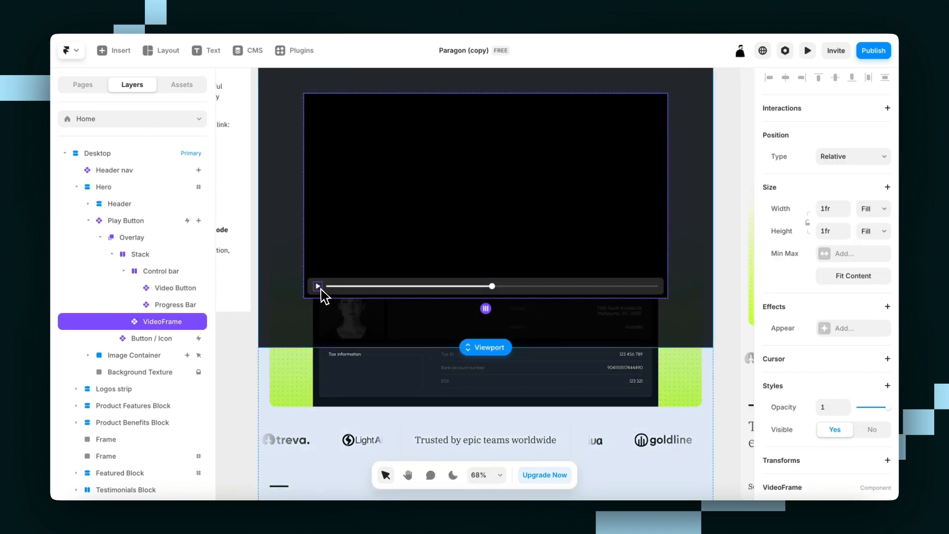
{"action": "key", "text": "ctrl+Tab"}
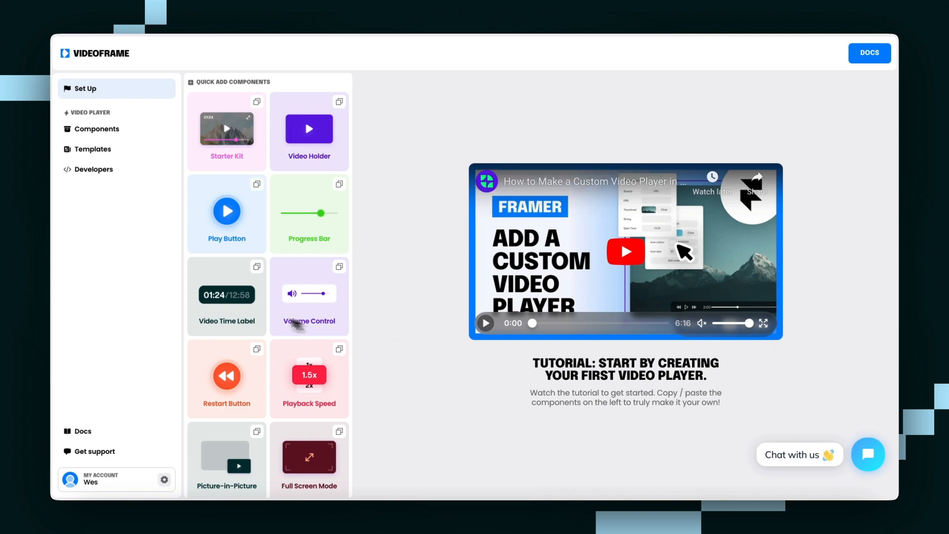
{"action": "scroll", "coordinate": [297, 324], "scroll_direction": "down", "scroll_amount": 1}
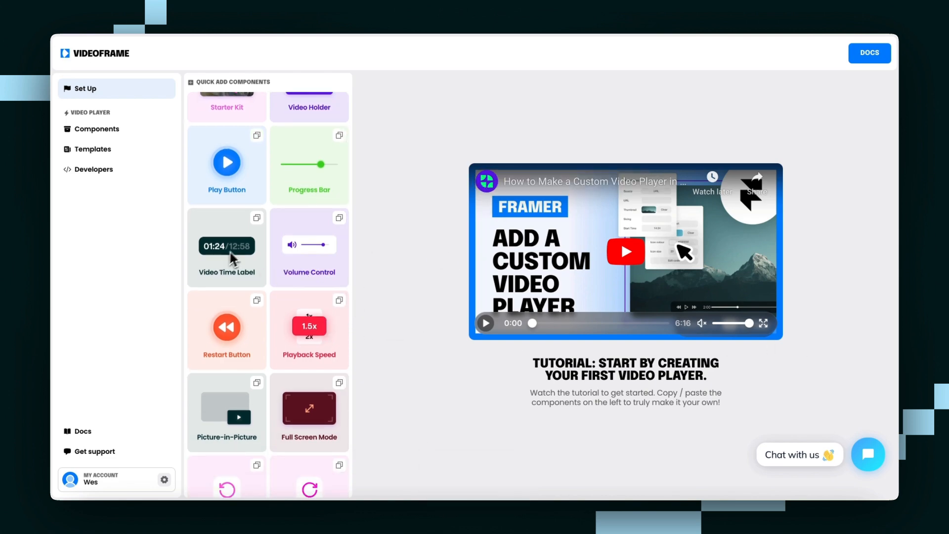
{"action": "key", "text": "ctrl+Tab"}
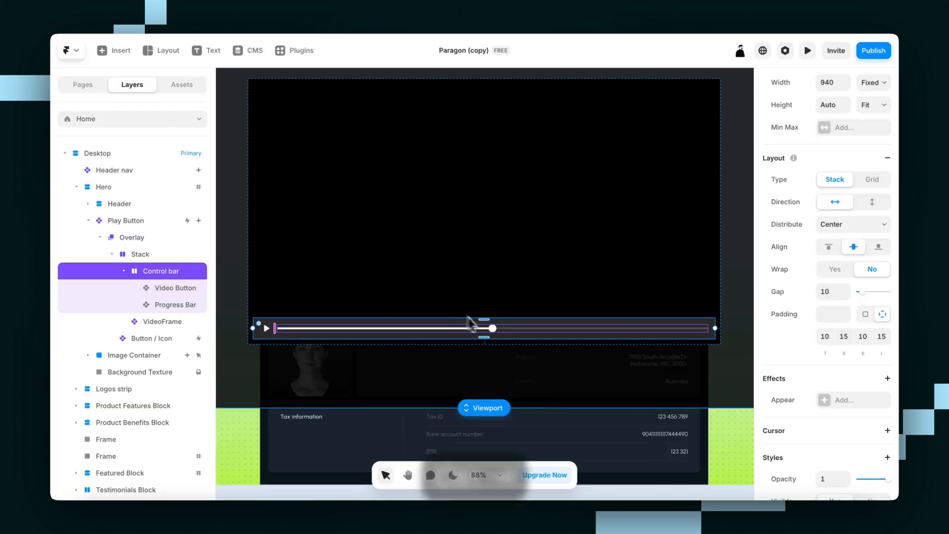
{"action": "key", "text": "ctrl+Tab"}
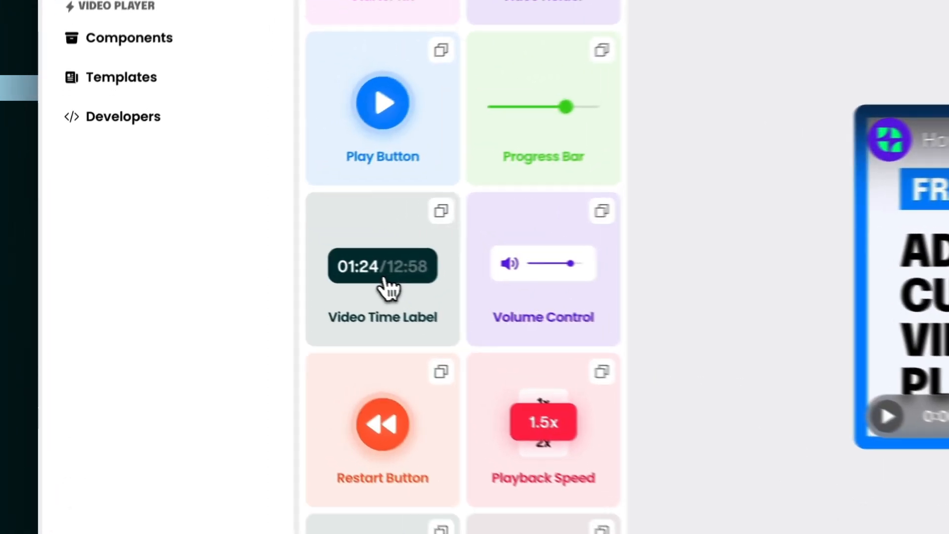
{"action": "left_click", "coordinate": [225, 243]}
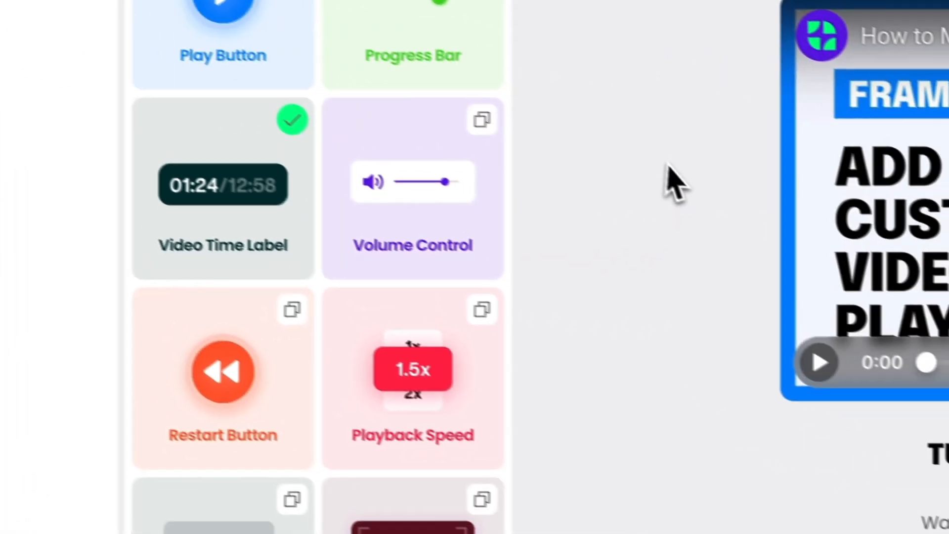
{"action": "key", "text": "ctrl+Tab"}
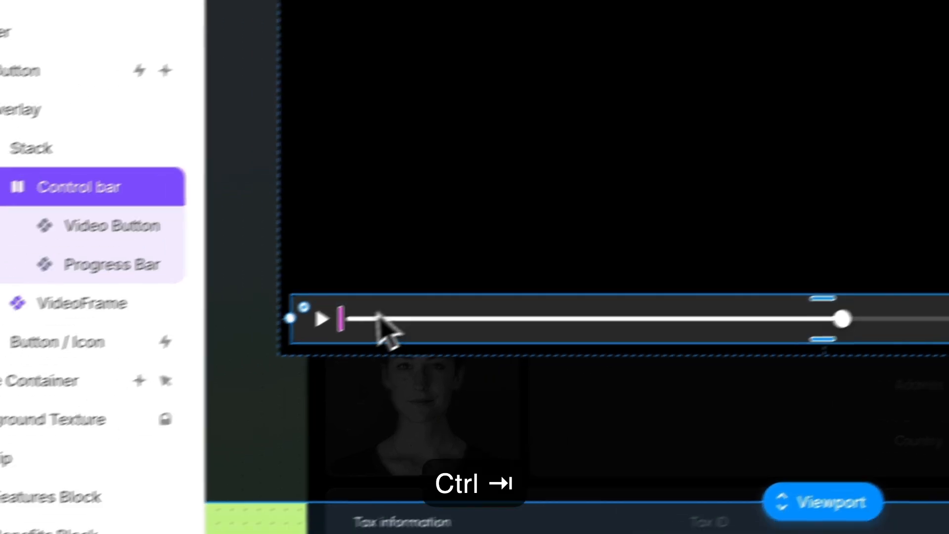
{"action": "key", "text": "super+v"}
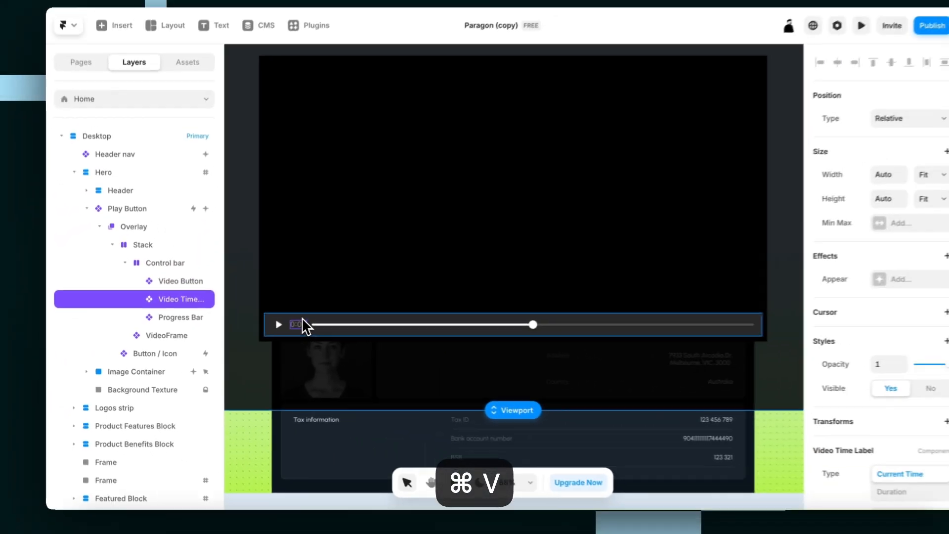
{"action": "scroll", "coordinate": [283, 334], "scroll_direction": "up", "scroll_amount": 5}
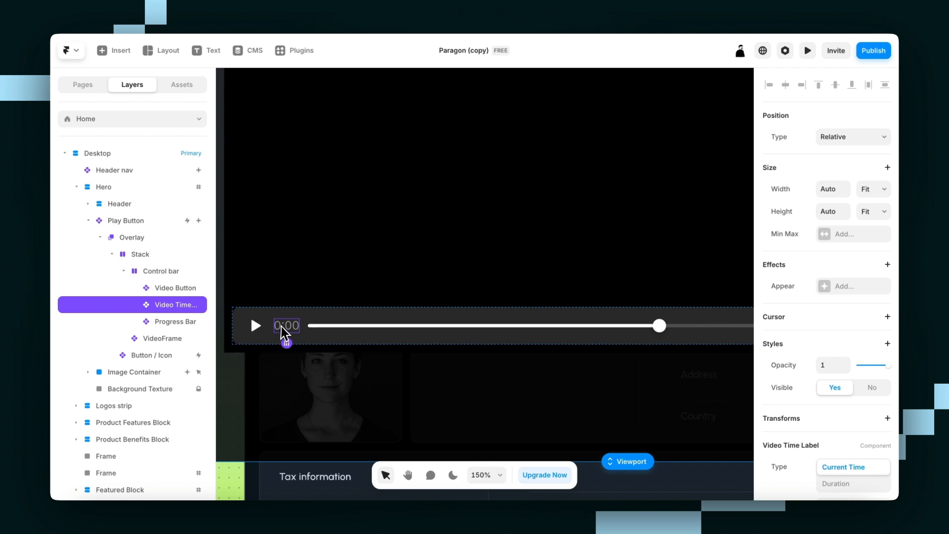
Duplicate the Video Time Label and move the copy after the Progress Bar in the Control bar.
{"action": "key", "text": "super+d"}
{"action": "scroll", "coordinate": [307, 336], "scroll_direction": "down", "scroll_amount": 5}
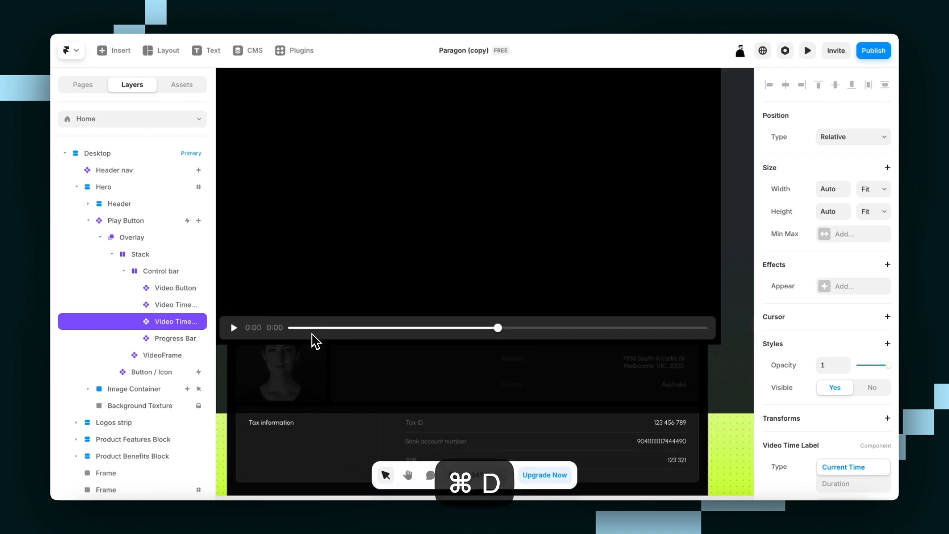
{"action": "key", "text": "Right"}
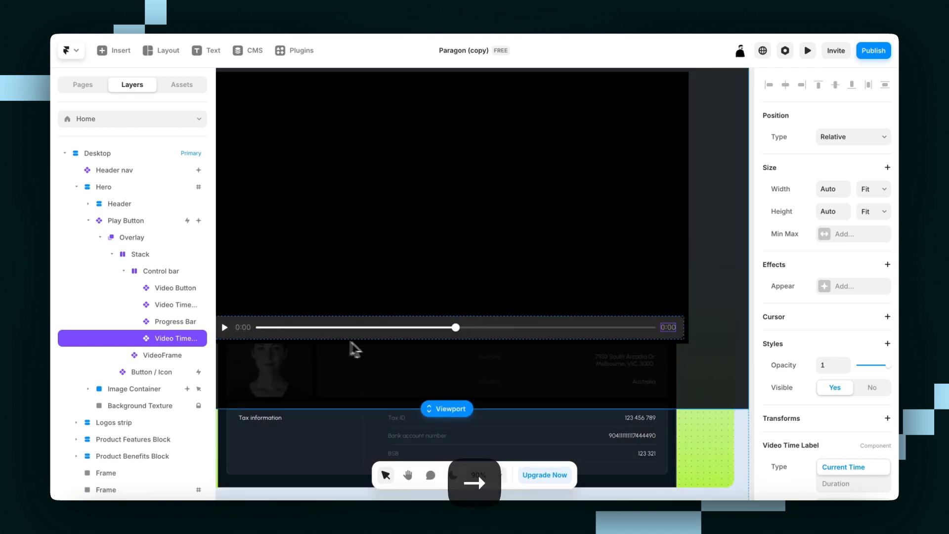
Set the duplicated time label's type to Duration and its color to the White style.
{"action": "scroll", "coordinate": [820, 368], "scroll_direction": "down", "scroll_amount": 3}
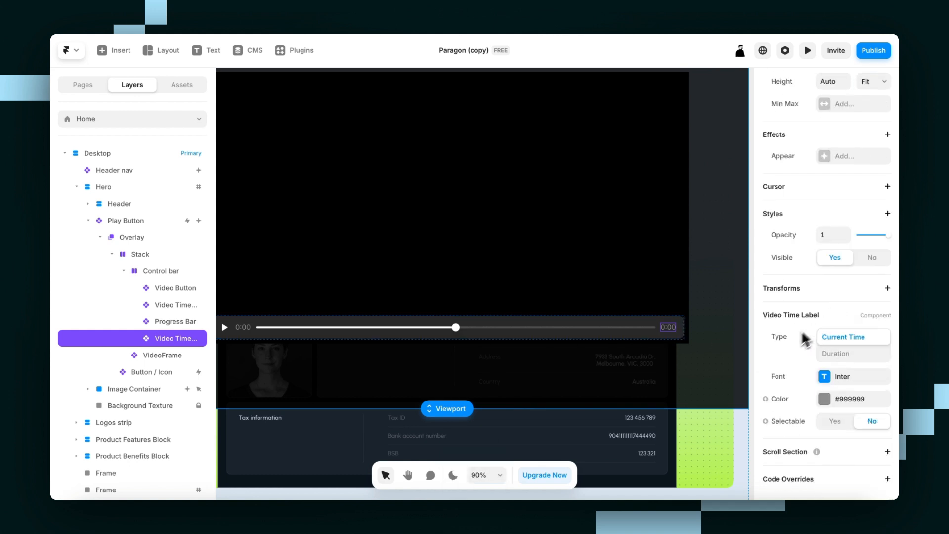
{"action": "left_click", "coordinate": [838, 358]}
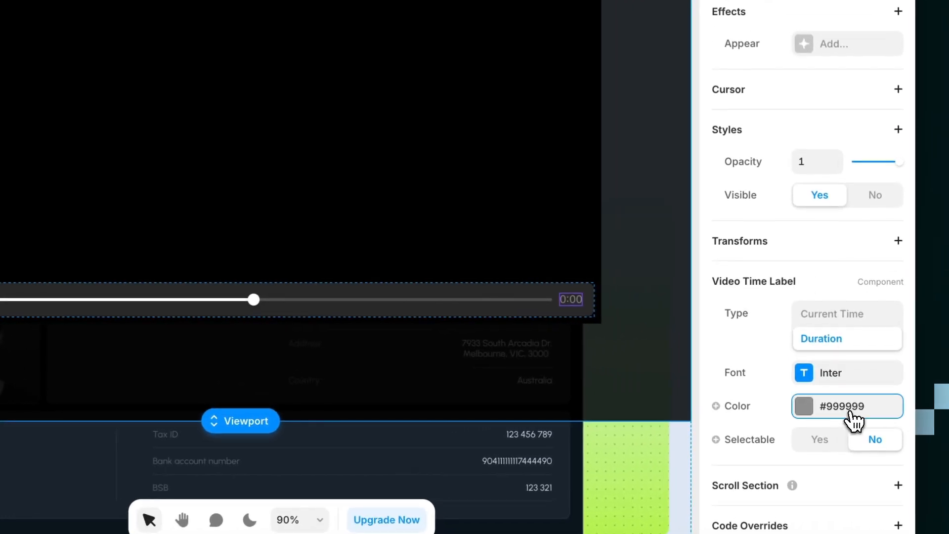
{"action": "left_click", "coordinate": [855, 400]}
{"action": "scroll", "coordinate": [517, 390], "scroll_direction": "down", "scroll_amount": 2}
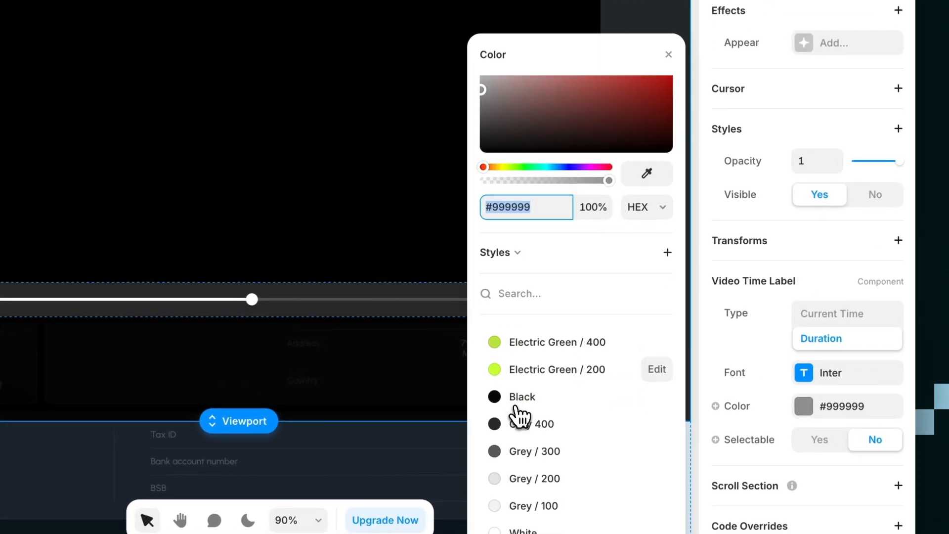
{"action": "left_click", "coordinate": [524, 499]}
{"action": "left_click", "coordinate": [680, 35]}
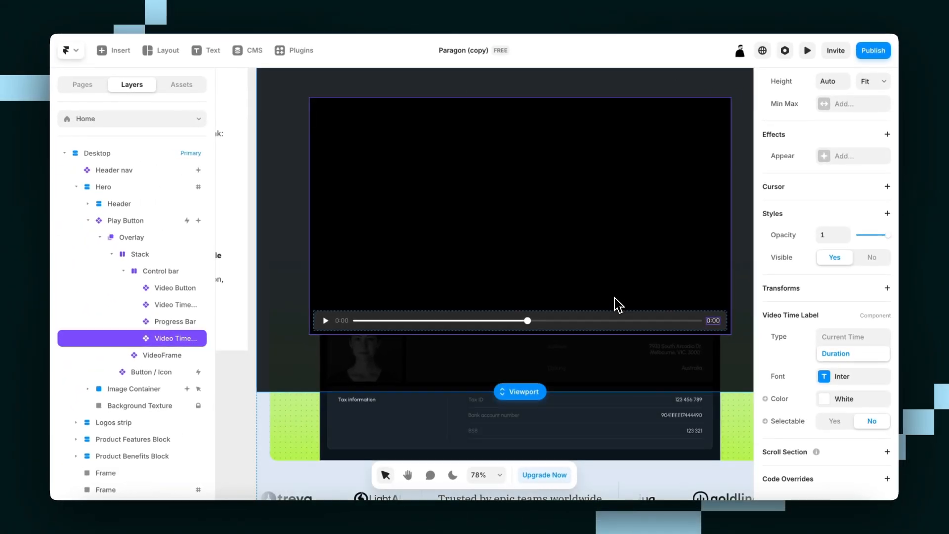
Copy the Full Screen Mode component from the VideoFrame site and paste it at the end of the Control bar in Framer.
{"action": "left_click", "coordinate": [585, 269]}
{"action": "key", "text": "ctrl+Tab"}
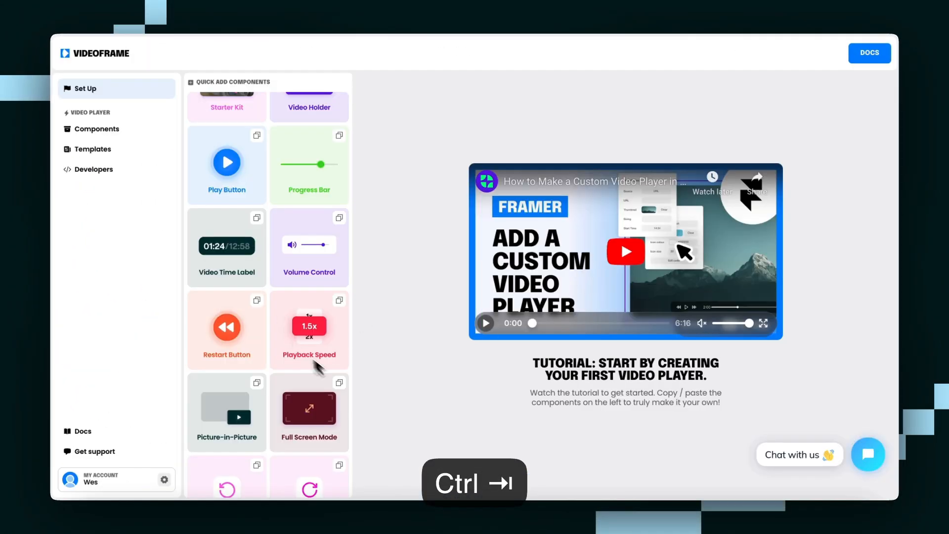
{"action": "scroll", "coordinate": [267, 317], "scroll_direction": "down", "scroll_amount": 3}
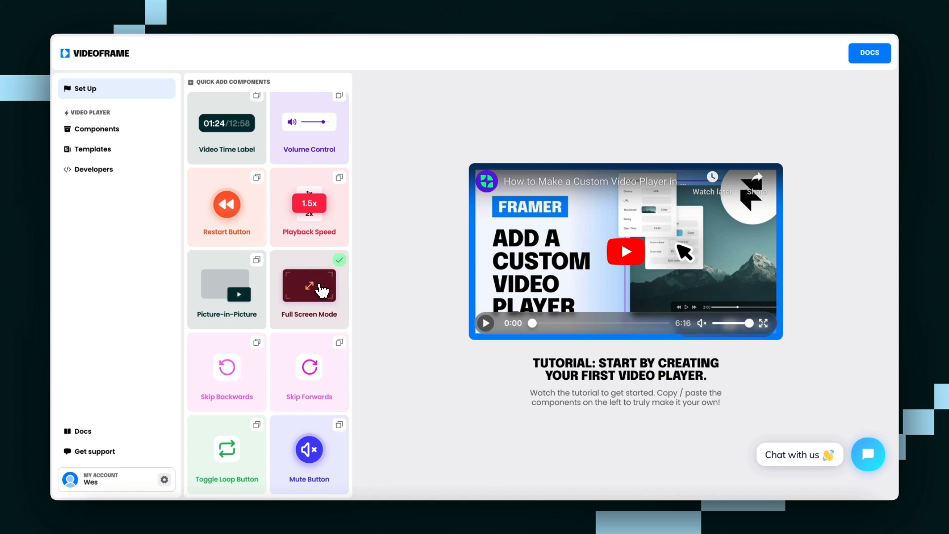
{"action": "scroll", "coordinate": [316, 297], "scroll_direction": "up", "scroll_amount": 3}
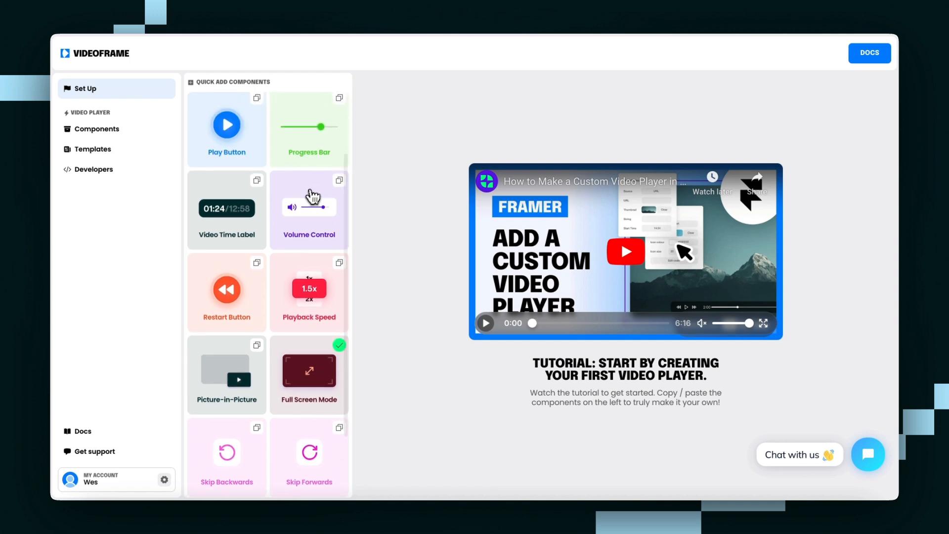
{"action": "key", "text": "ctrl+Tab"}
{"action": "left_click", "coordinate": [664, 319]}
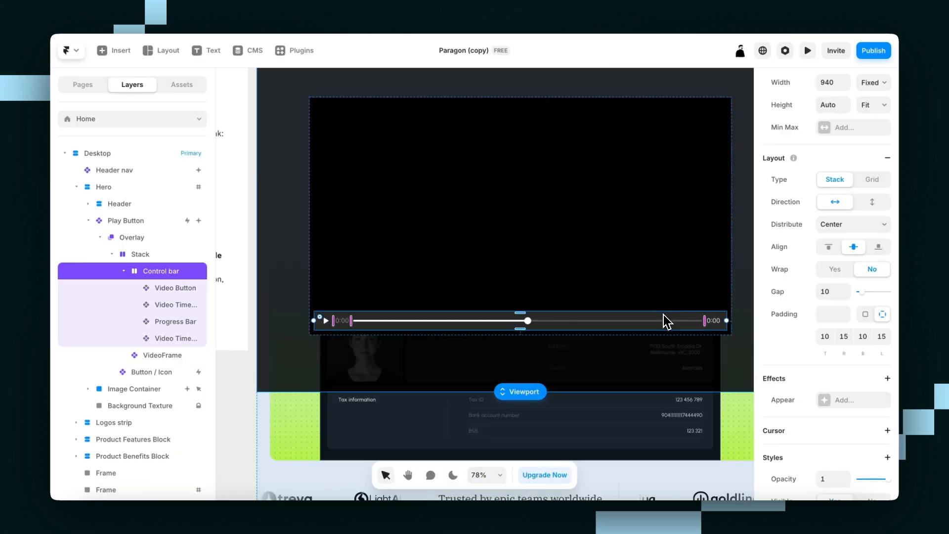
{"action": "key", "text": "super+v"}
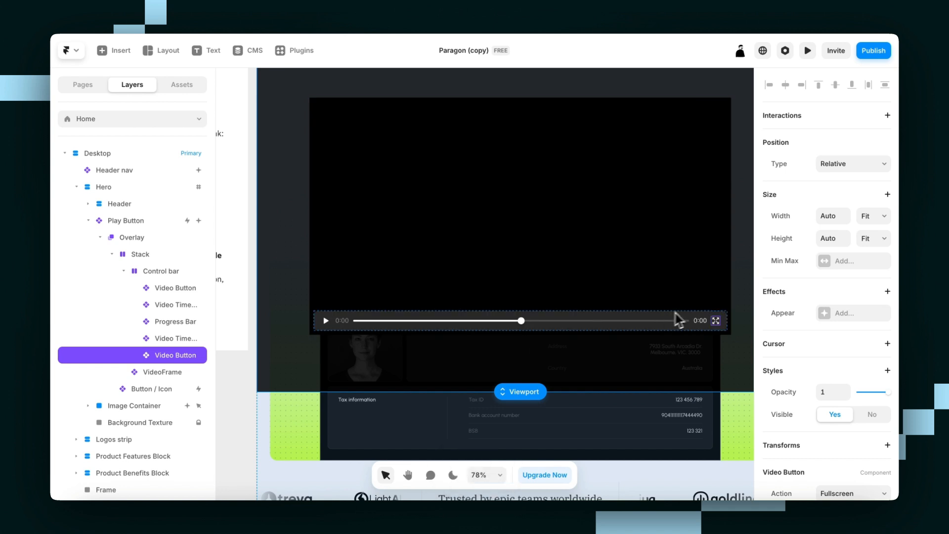
{"action": "scroll", "coordinate": [673, 319], "scroll_direction": "up", "scroll_amount": 5}
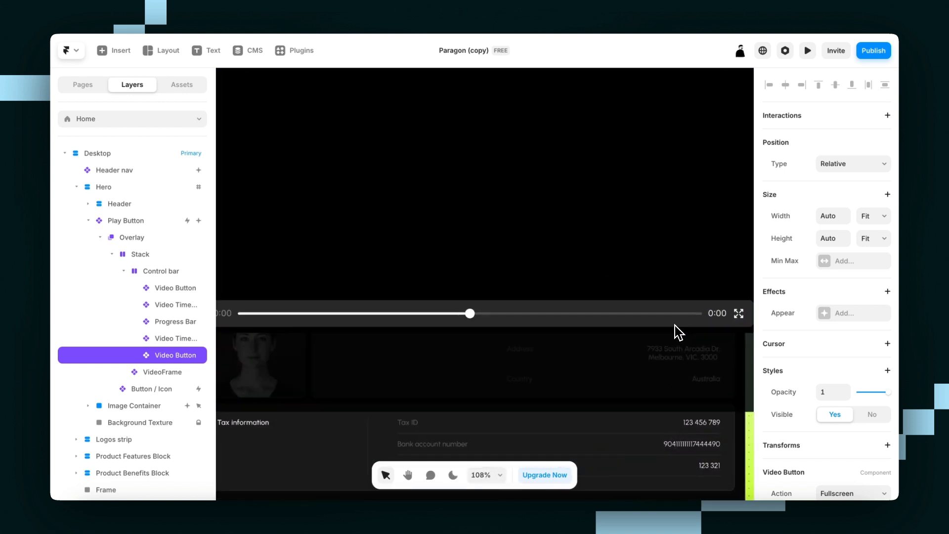
Copy the Volume Control component from the VideoFrame site and paste it into Framer's Control bar between the duration label and fullscreen button.
{"action": "key", "text": "ctrl+Tab"}
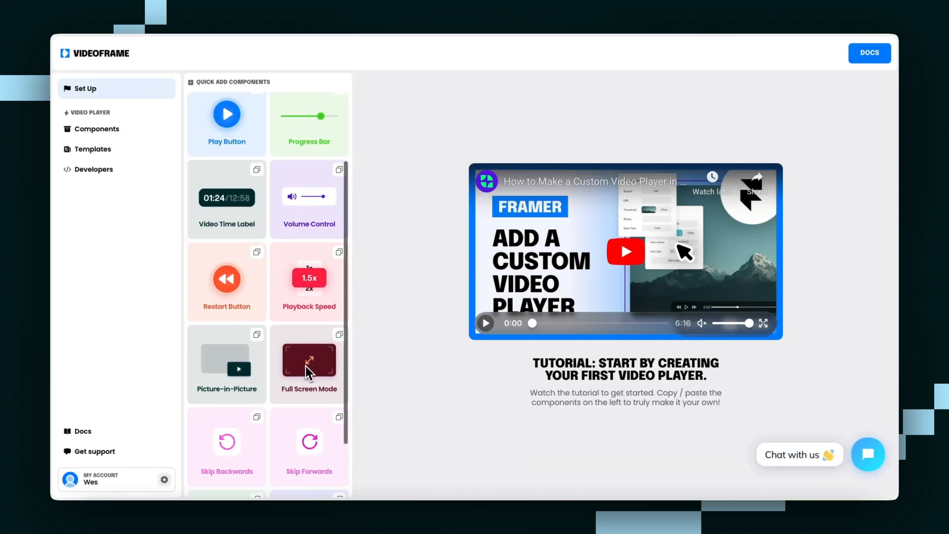
{"action": "scroll", "coordinate": [269, 395], "scroll_direction": "down", "scroll_amount": 2}
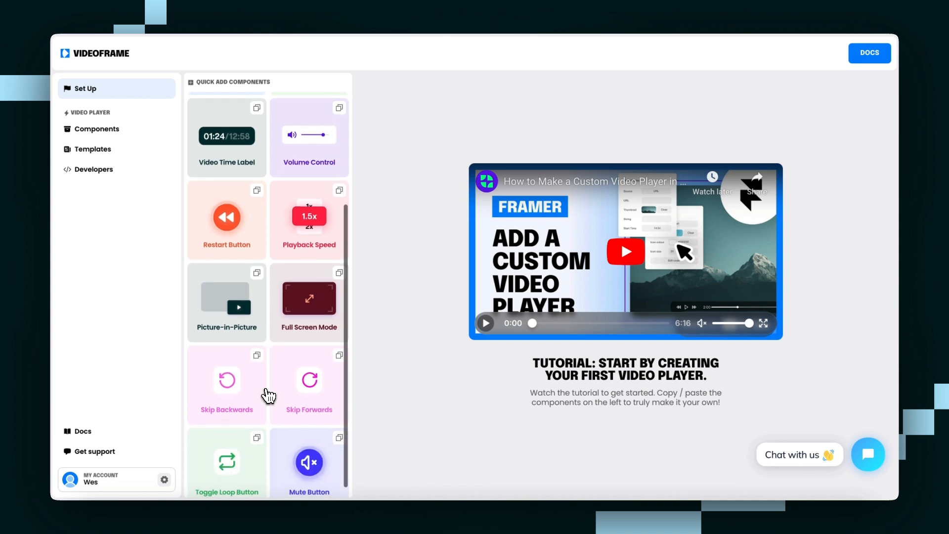
{"action": "scroll", "coordinate": [267, 393], "scroll_direction": "up", "scroll_amount": 3}
{"action": "left_click", "coordinate": [314, 229]}
{"action": "key", "text": "ctrl+Tab"}
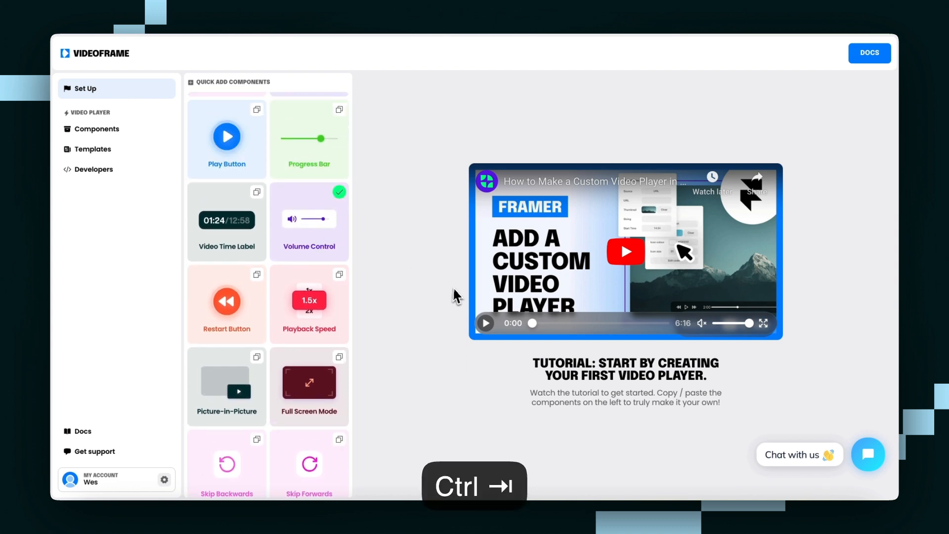
{"action": "key", "text": "Escape"}
{"action": "key", "text": "super+v"}
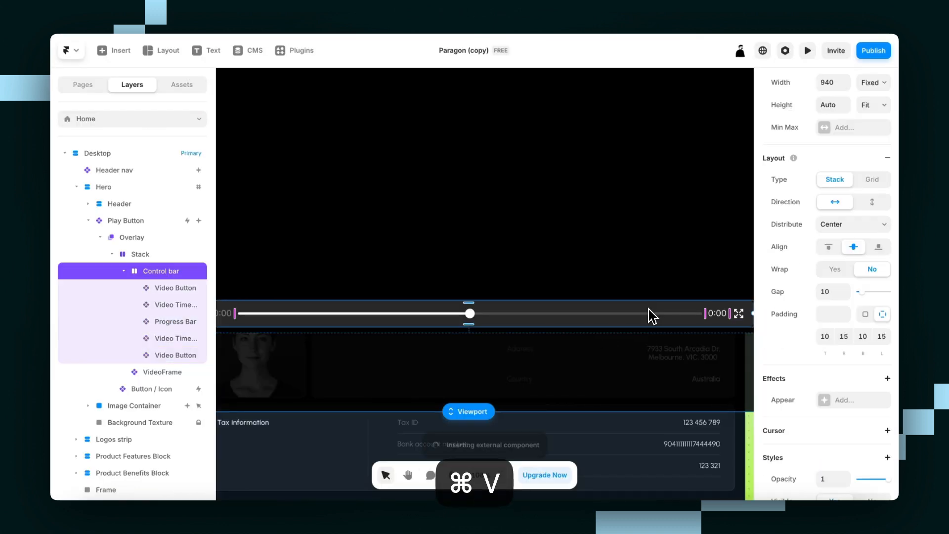
{"action": "key", "text": "Right"}
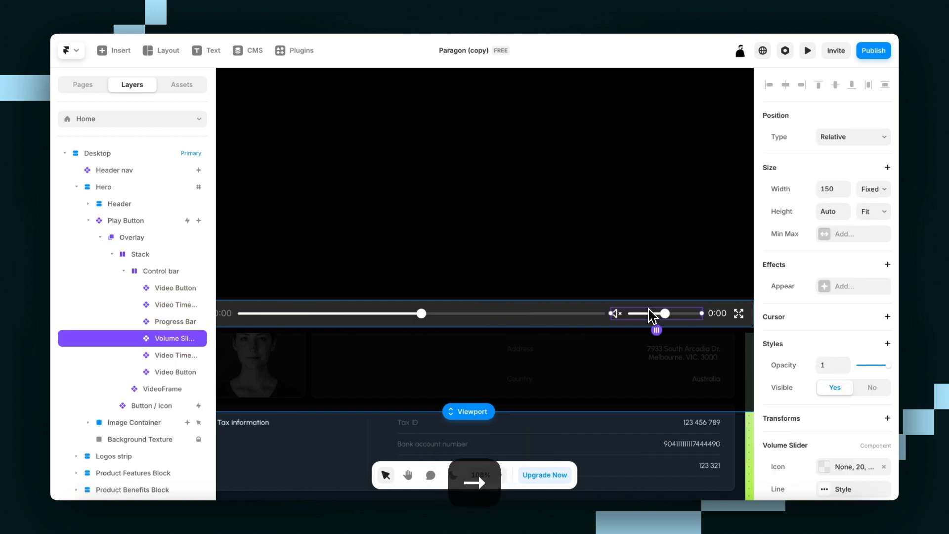
{"action": "key", "text": "Right"}
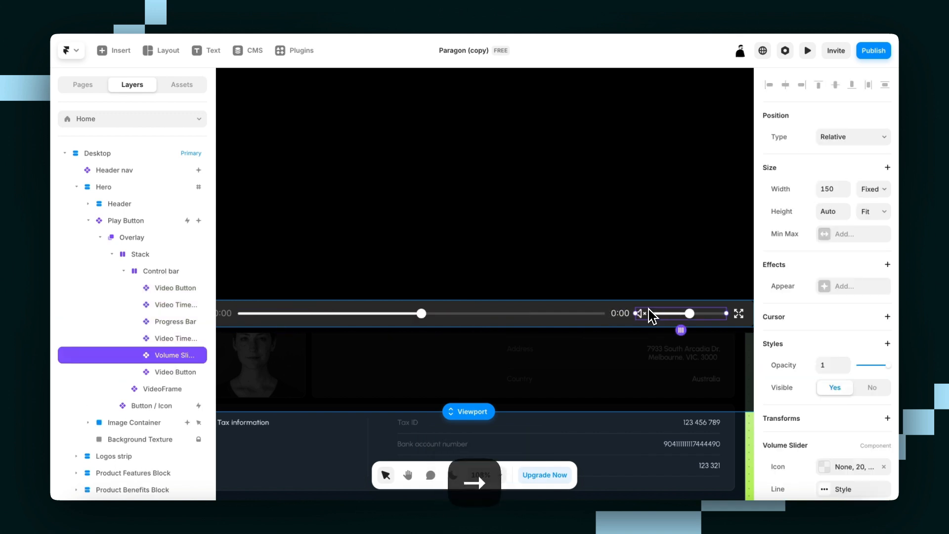
Set the Volume Slider's fixed width to 120.
{"action": "scroll", "coordinate": [650, 310], "scroll_direction": "down", "scroll_amount": 3}
{"action": "scroll", "coordinate": [641, 320], "scroll_direction": "up", "scroll_amount": 1}
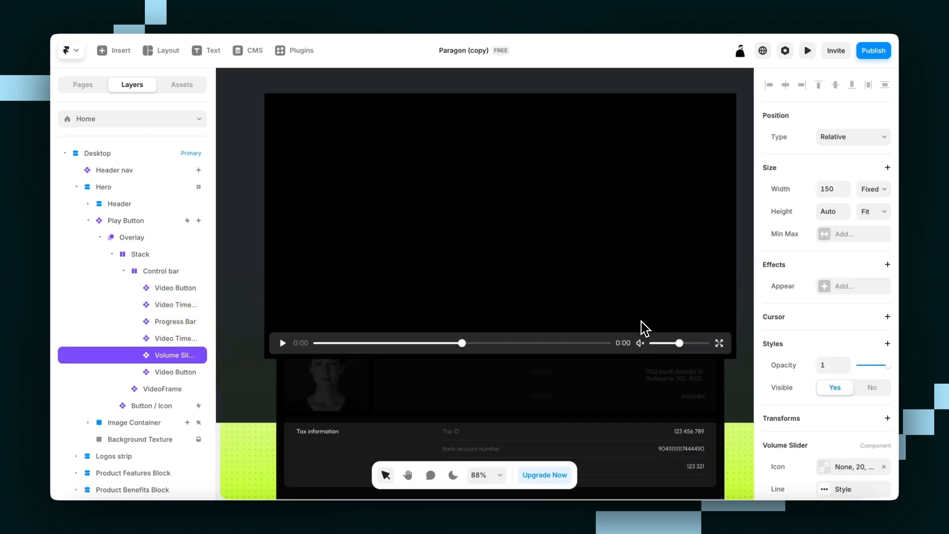
{"action": "scroll", "coordinate": [641, 321], "scroll_direction": "up", "scroll_amount": 1}
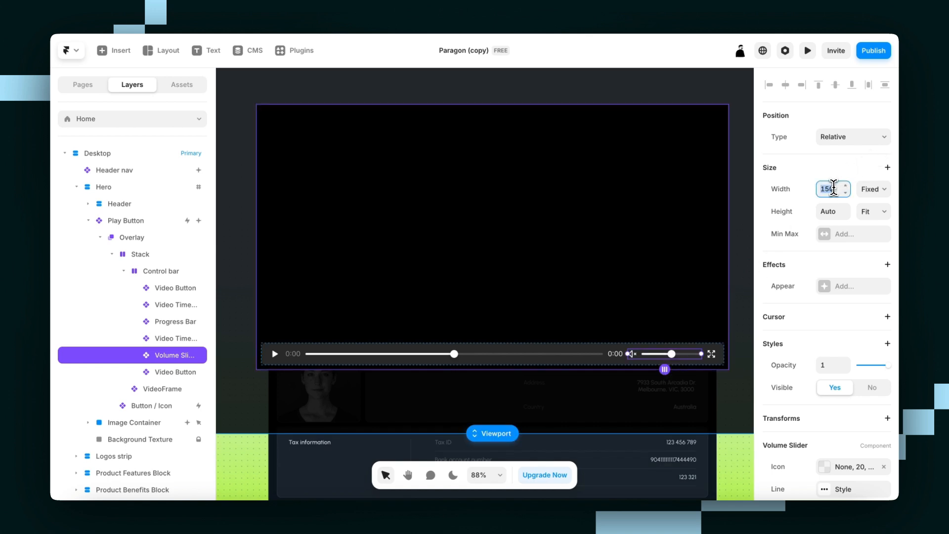
{"action": "key", "text": "shift+Down"}
{"action": "key", "text": "shift+Down"}
{"action": "key", "text": "shift+Down"}
{"action": "key", "text": "shift+Down"}
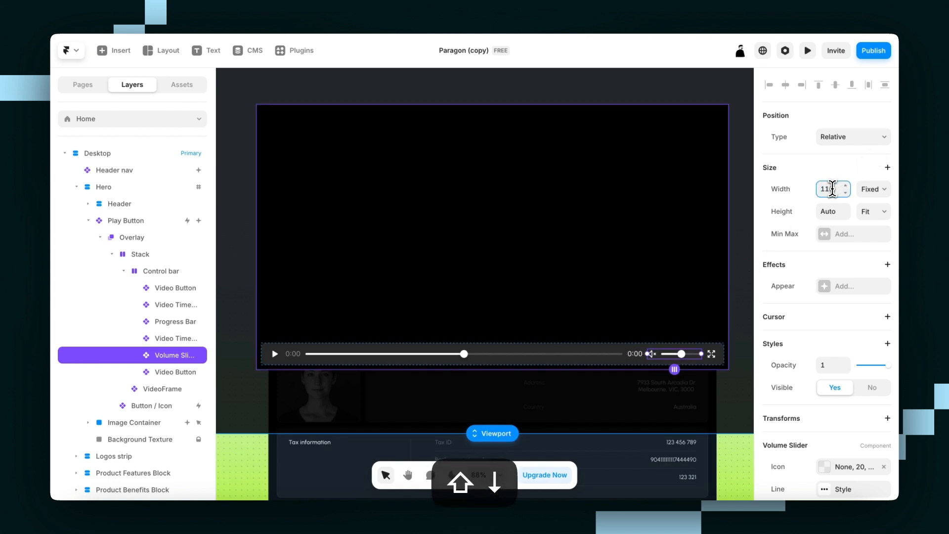
{"action": "key", "text": "shift+Down"}
{"action": "key", "text": "shift+Up"}
{"action": "key", "text": "shift+Up"}
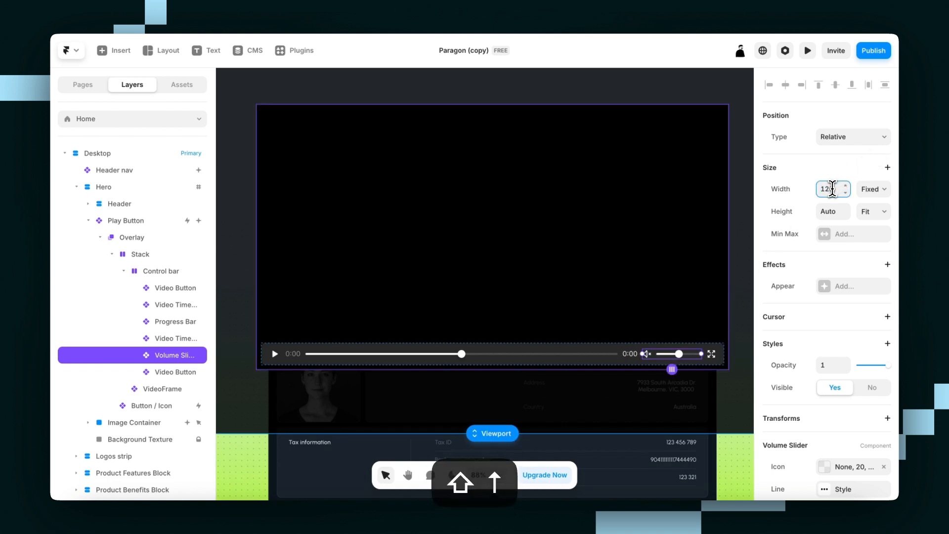
{"action": "scroll", "coordinate": [652, 360], "scroll_direction": "up", "scroll_amount": 3}
{"action": "scroll", "coordinate": [681, 345], "scroll_direction": "right", "scroll_amount": 1}
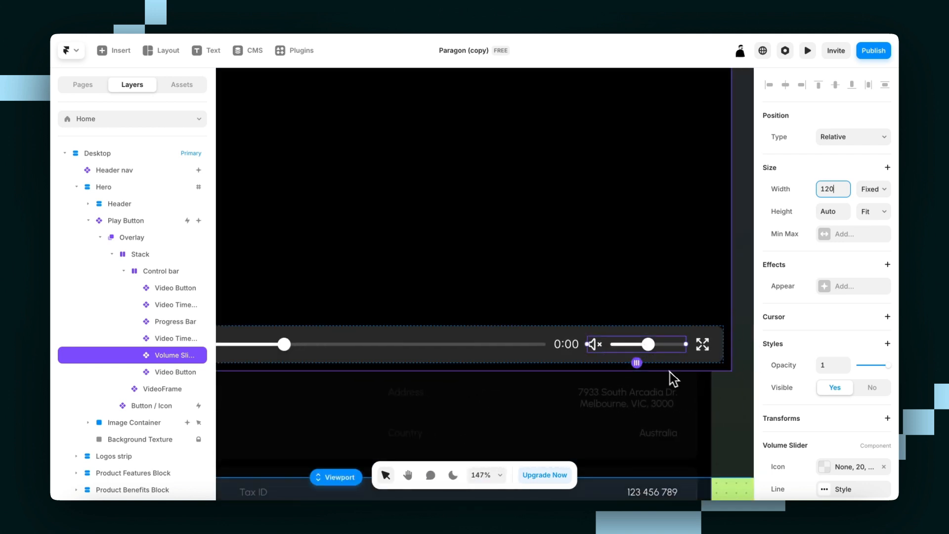
{"action": "scroll", "coordinate": [663, 373], "scroll_direction": "down", "scroll_amount": 3}
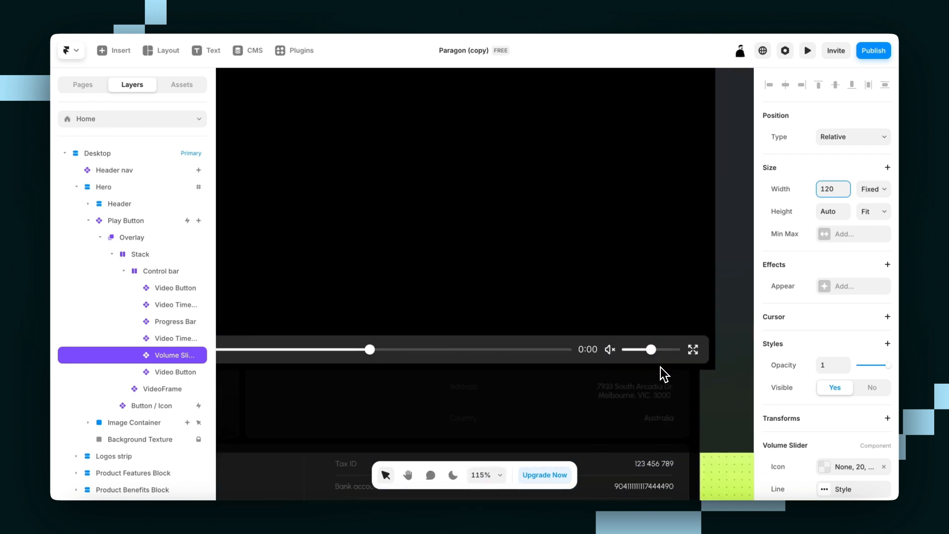
Set the Progress Bar line's played color to the Electric Green / 400 style.
{"action": "left_click", "coordinate": [464, 334]}
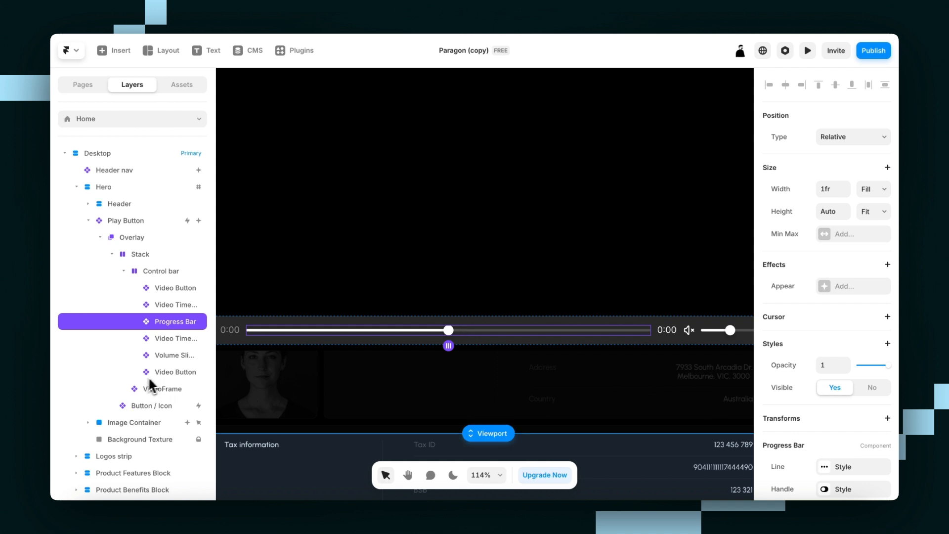
{"action": "scroll", "coordinate": [807, 431], "scroll_direction": "down", "scroll_amount": 2}
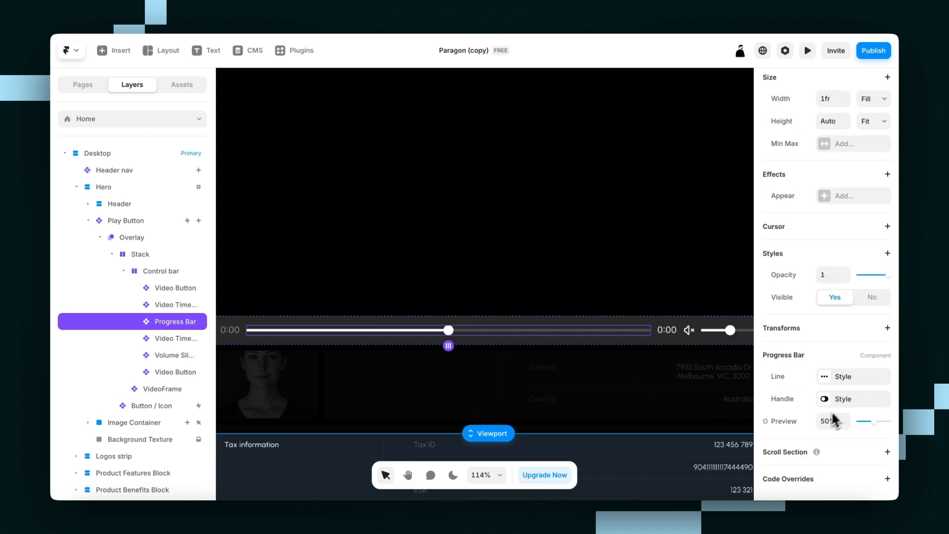
{"action": "left_click", "coordinate": [844, 381]}
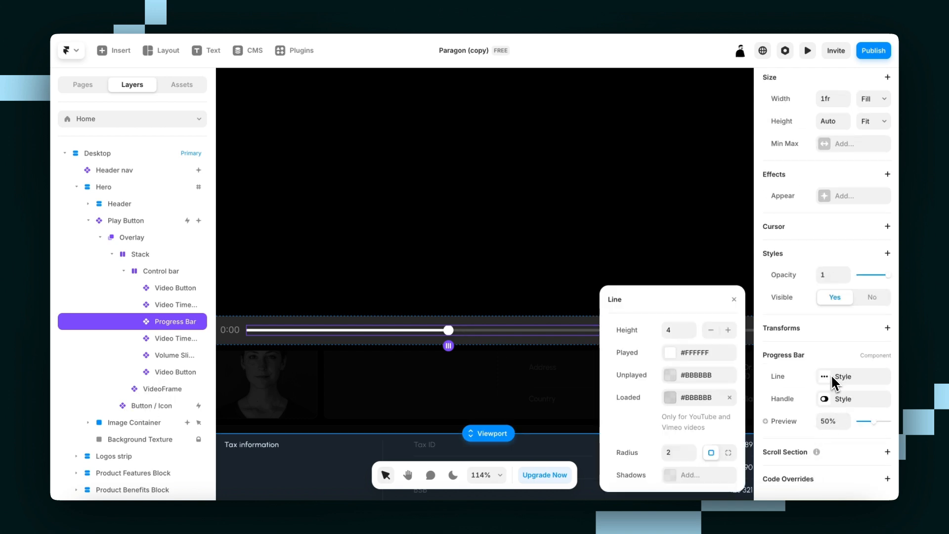
{"action": "left_click", "coordinate": [691, 366]}
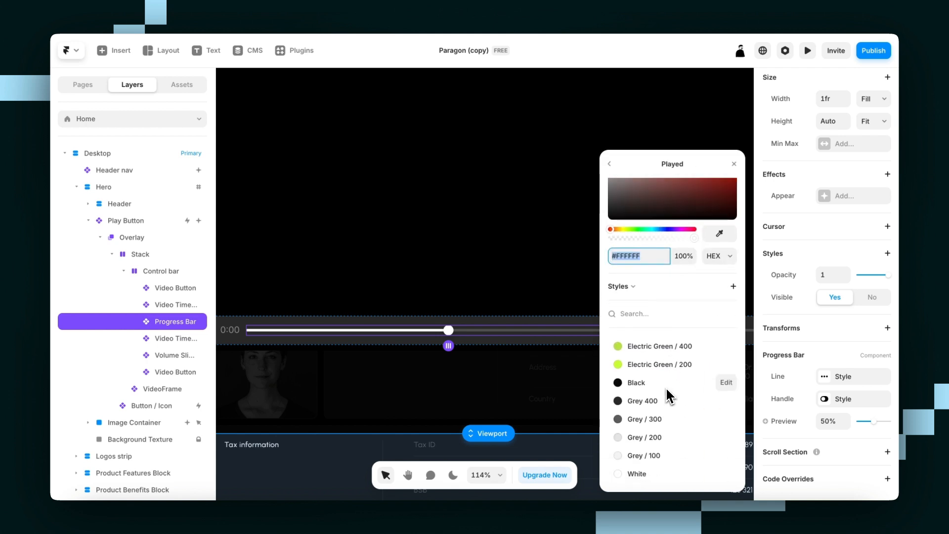
{"action": "left_click", "coordinate": [660, 347]}
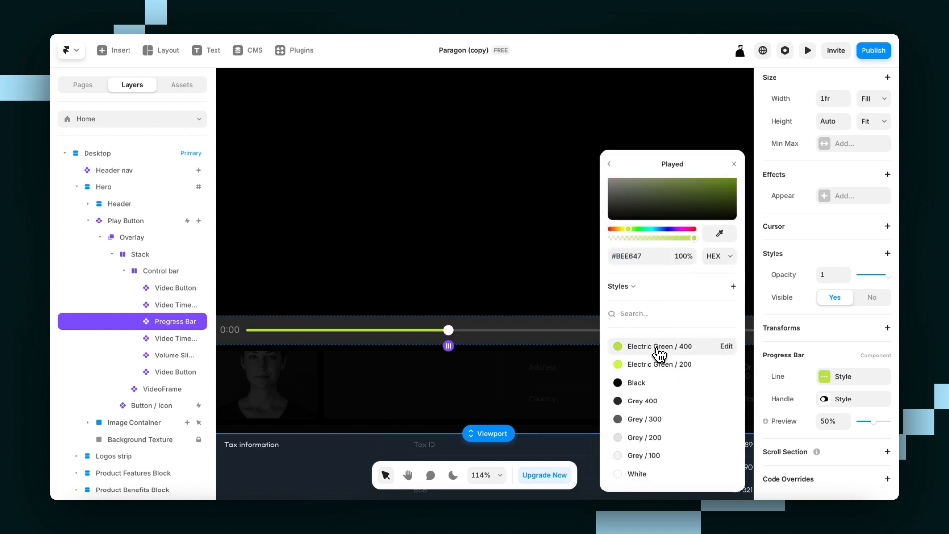
{"action": "left_click", "coordinate": [734, 163]}
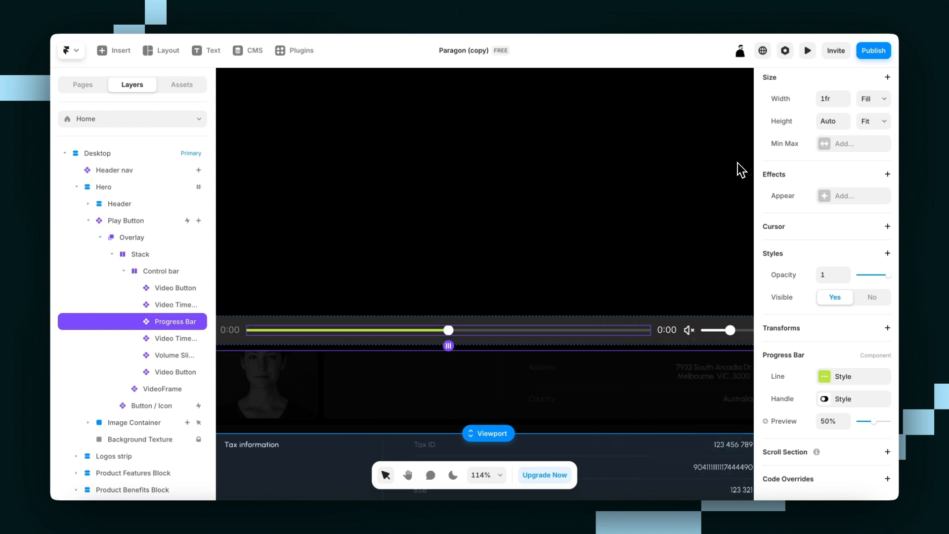
Set the Volume Slider line's left color to the Electric Green / 400 style.
{"action": "scroll", "coordinate": [528, 377], "scroll_direction": "down", "scroll_amount": 5}
{"action": "scroll", "coordinate": [529, 374], "scroll_direction": "up", "scroll_amount": 1}
{"action": "scroll", "coordinate": [529, 374], "scroll_direction": "left", "scroll_amount": 1}
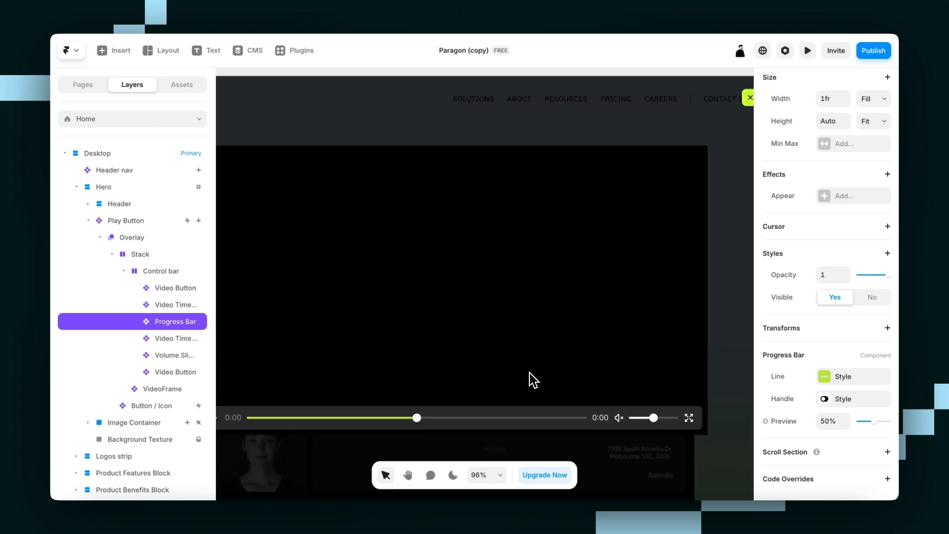
{"action": "scroll", "coordinate": [529, 374], "scroll_direction": "down", "scroll_amount": 1}
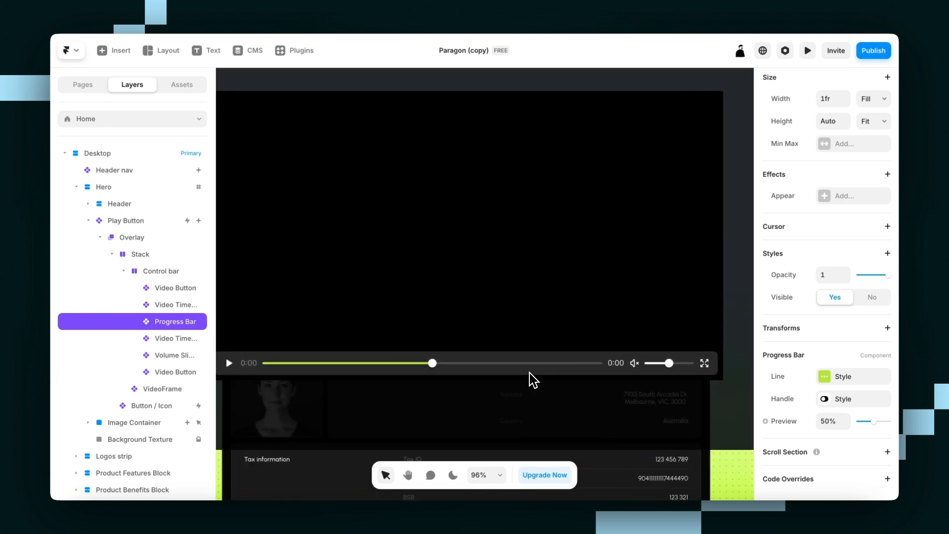
{"action": "left_click", "coordinate": [671, 365]}
{"action": "scroll", "coordinate": [858, 400], "scroll_direction": "down", "scroll_amount": 1}
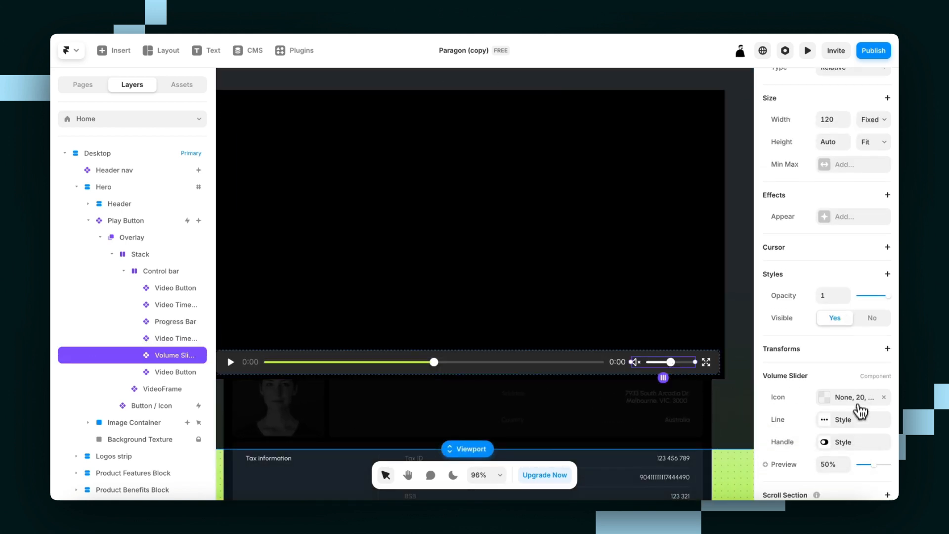
{"action": "left_click", "coordinate": [844, 420]}
{"action": "left_click", "coordinate": [690, 418]}
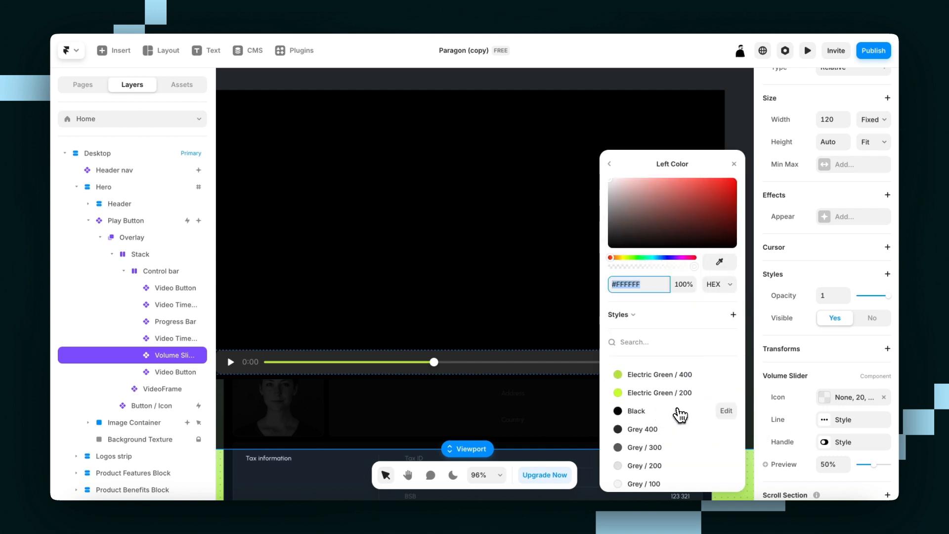
{"action": "left_click", "coordinate": [646, 378]}
{"action": "scroll", "coordinate": [516, 325], "scroll_direction": "right", "scroll_amount": 2}
{"action": "scroll", "coordinate": [517, 325], "scroll_direction": "down", "scroll_amount": 1}
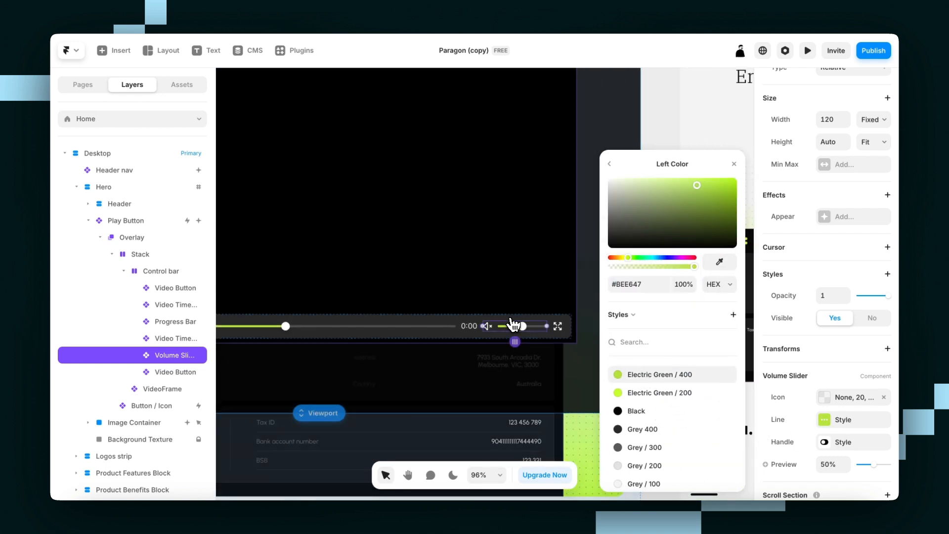
{"action": "scroll", "coordinate": [515, 326], "scroll_direction": "left", "scroll_amount": 2}
{"action": "scroll", "coordinate": [516, 326], "scroll_direction": "up", "scroll_amount": 1}
{"action": "left_click", "coordinate": [734, 164]}
{"action": "scroll", "coordinate": [568, 295], "scroll_direction": "left", "scroll_amount": 2}
{"action": "scroll", "coordinate": [569, 296], "scroll_direction": "down", "scroll_amount": 1}
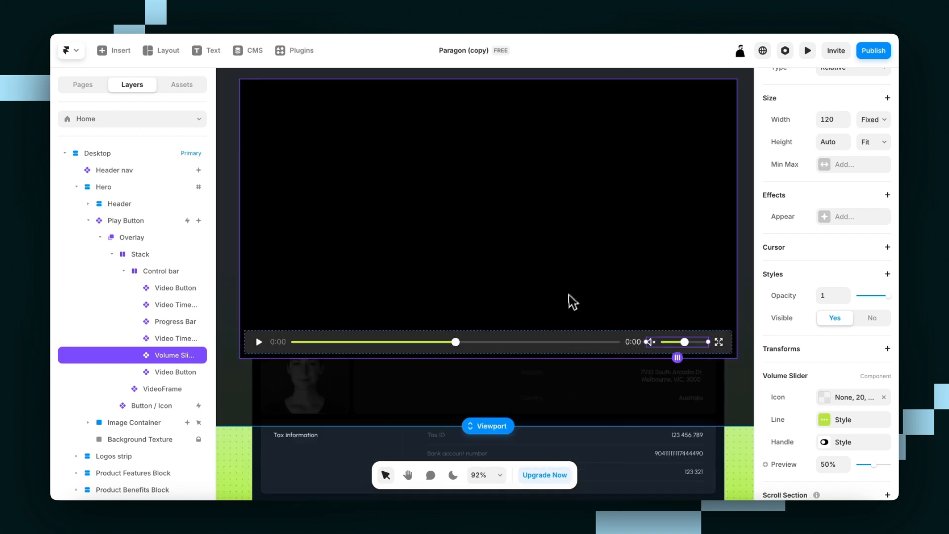
Switch to the VideoFrame site, look through the remaining quick add components, and return to Framer.
{"action": "scroll", "coordinate": [564, 317], "scroll_direction": "down", "scroll_amount": 4}
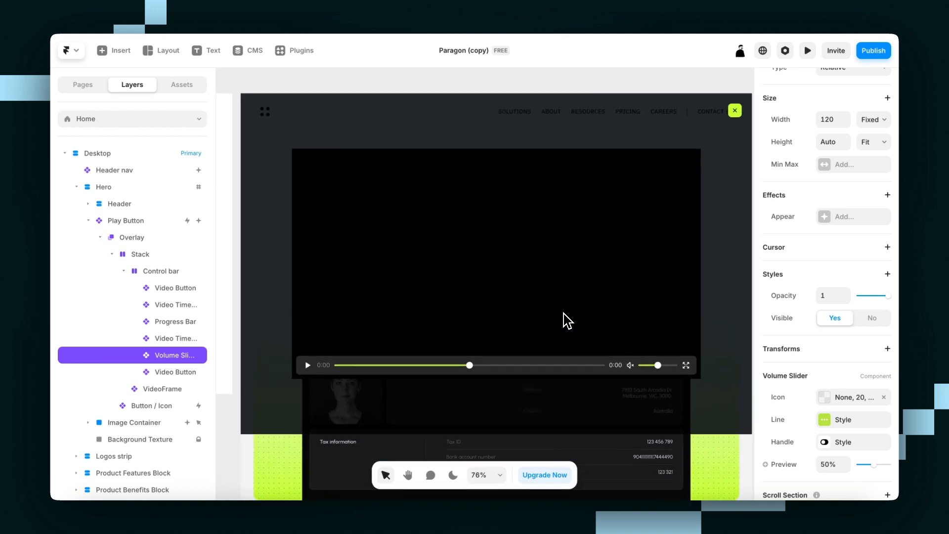
{"action": "left_click", "coordinate": [562, 320]}
{"action": "key", "text": "ctrl+Tab"}
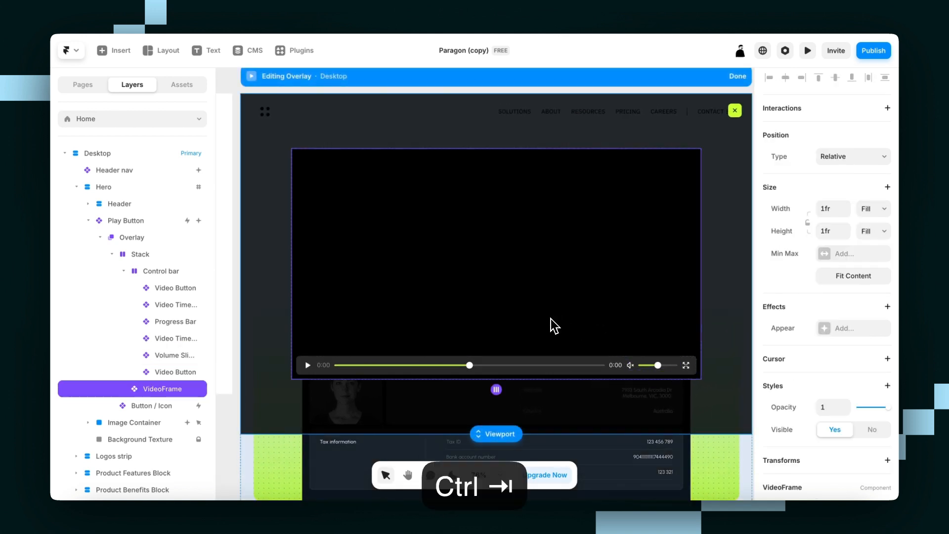
{"action": "scroll", "coordinate": [277, 277], "scroll_direction": "down", "scroll_amount": 3}
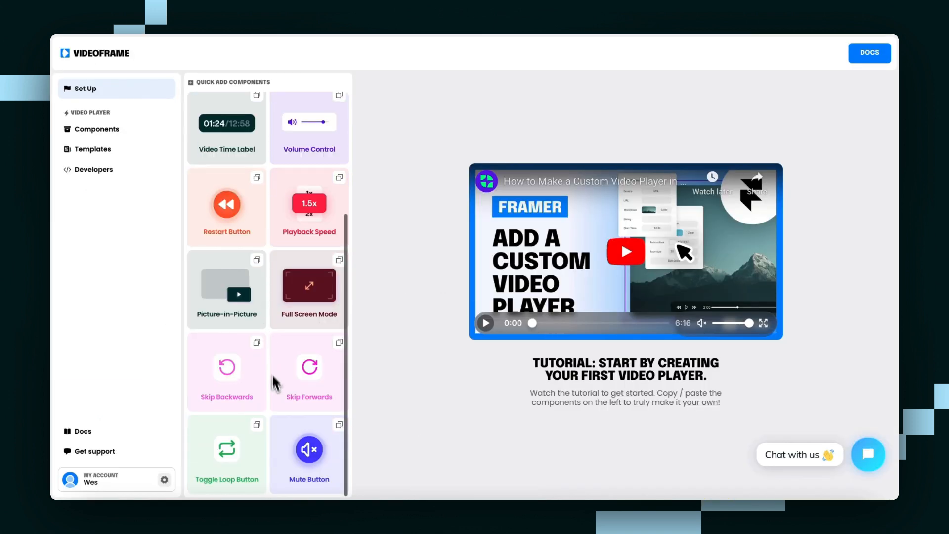
{"action": "scroll", "coordinate": [271, 297], "scroll_direction": "up", "scroll_amount": 1}
{"action": "scroll", "coordinate": [247, 336], "scroll_direction": "down", "scroll_amount": 1}
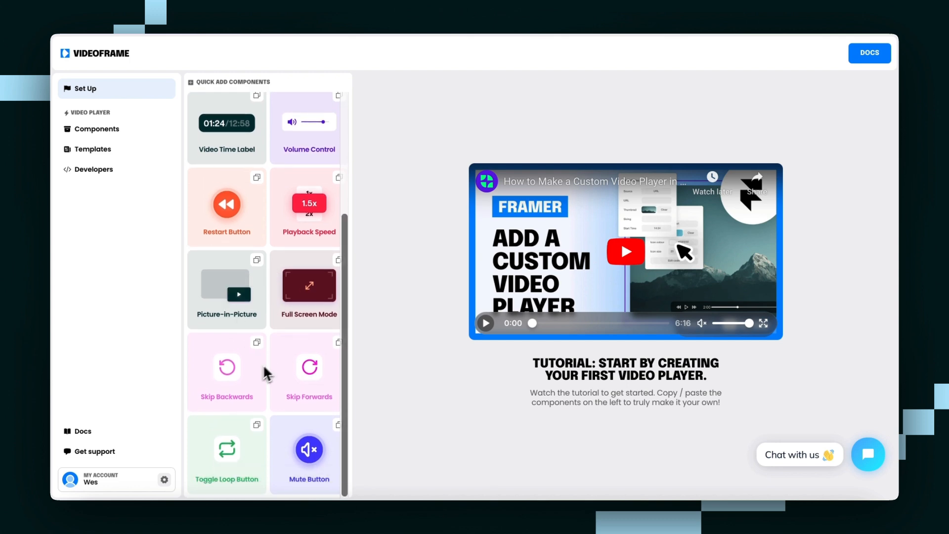
{"action": "scroll", "coordinate": [317, 321], "scroll_direction": "up", "scroll_amount": 2}
{"action": "key", "text": "ctrl+Tab"}
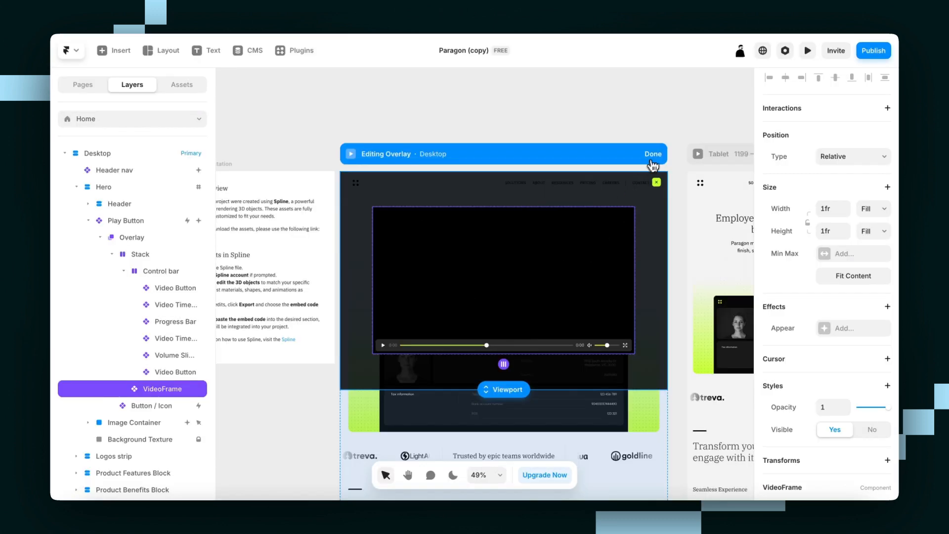
Finish editing the desktop overlay and open the Overlay of the Play Button in the Phone breakpoint.
{"action": "left_click", "coordinate": [653, 155]}
{"action": "scroll", "coordinate": [547, 307], "scroll_direction": "right", "scroll_amount": 10}
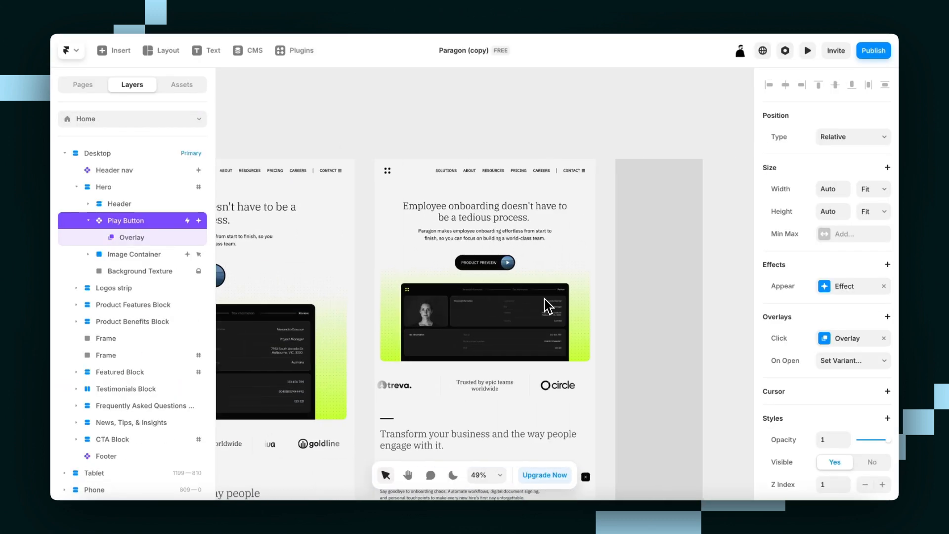
{"action": "left_click", "coordinate": [564, 271]}
{"action": "scroll", "coordinate": [594, 290], "scroll_direction": "up", "scroll_amount": 3}
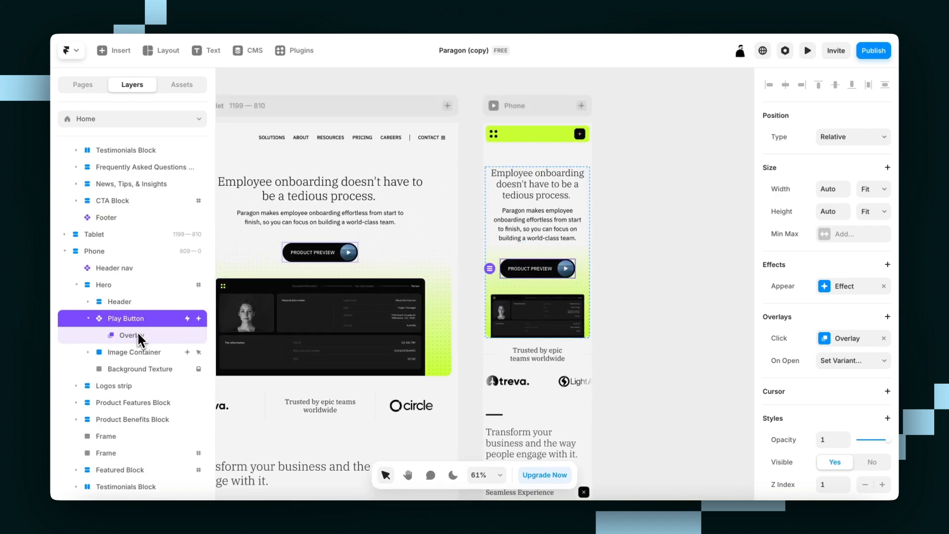
{"action": "left_click", "coordinate": [139, 335]}
{"action": "scroll", "coordinate": [546, 282], "scroll_direction": "up", "scroll_amount": 6}
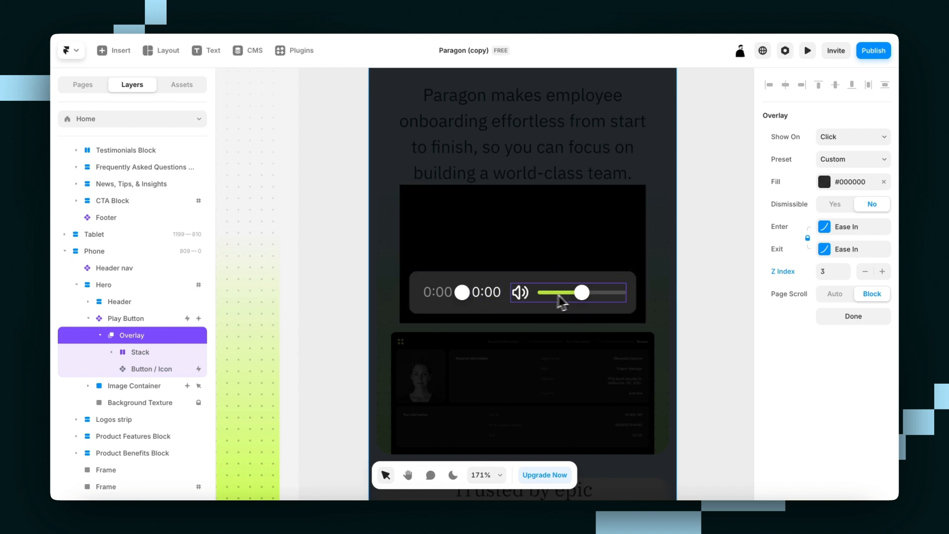
Hide the Volume Slider in the phone overlay's Control bar and select the duration time label.
{"action": "left_click", "coordinate": [583, 294]}
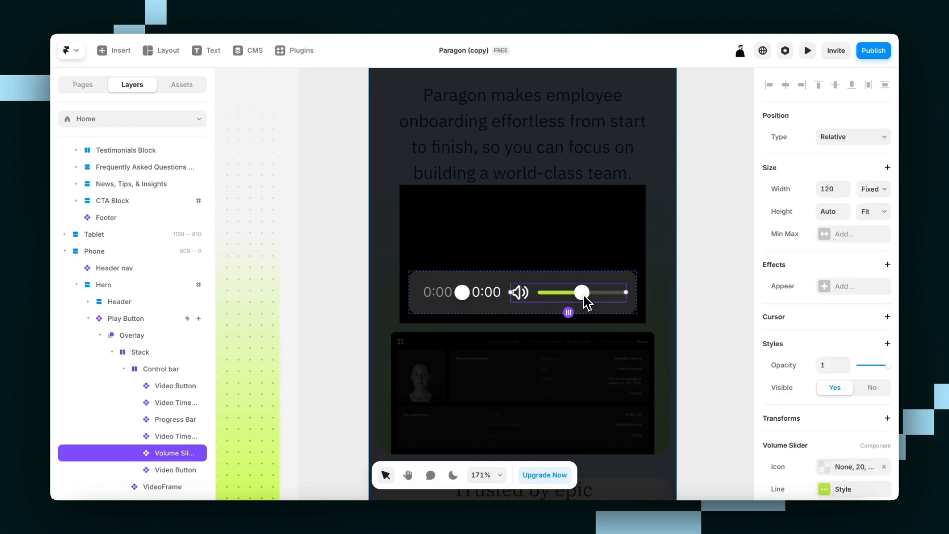
{"action": "key", "text": "super+semicolon"}
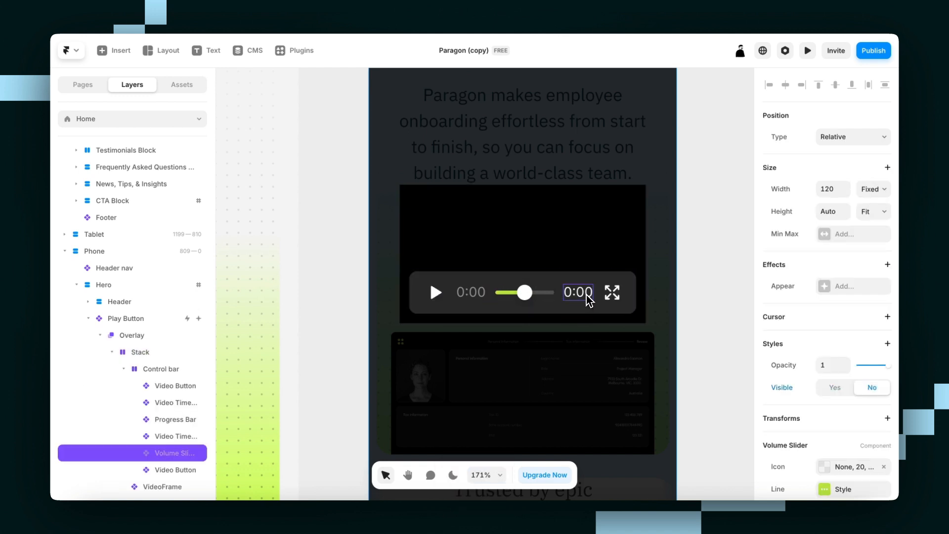
{"action": "left_click", "coordinate": [588, 299]}
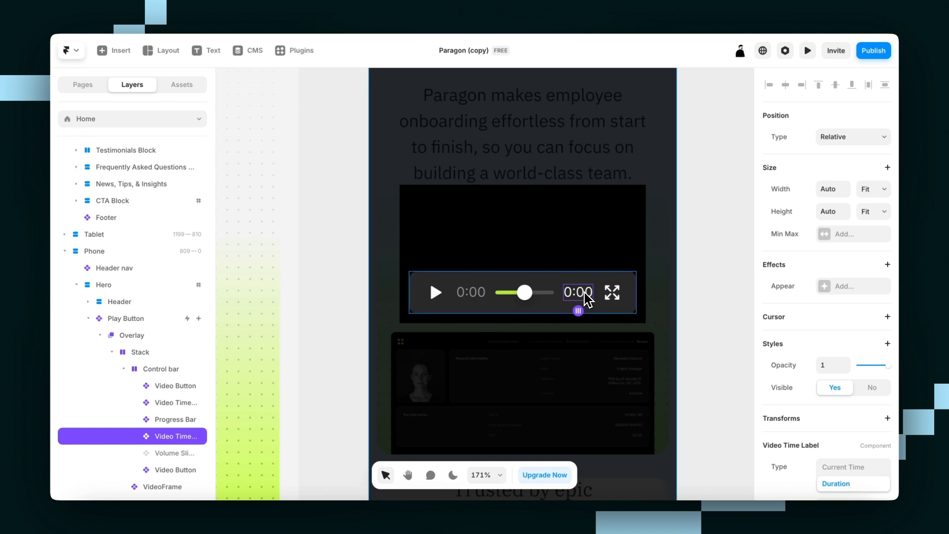
Hide the duration time label and the fullscreen Video Button in the phone overlay's Control bar.
{"action": "key", "text": "super+semicolon"}
{"action": "left_click", "coordinate": [613, 296]}
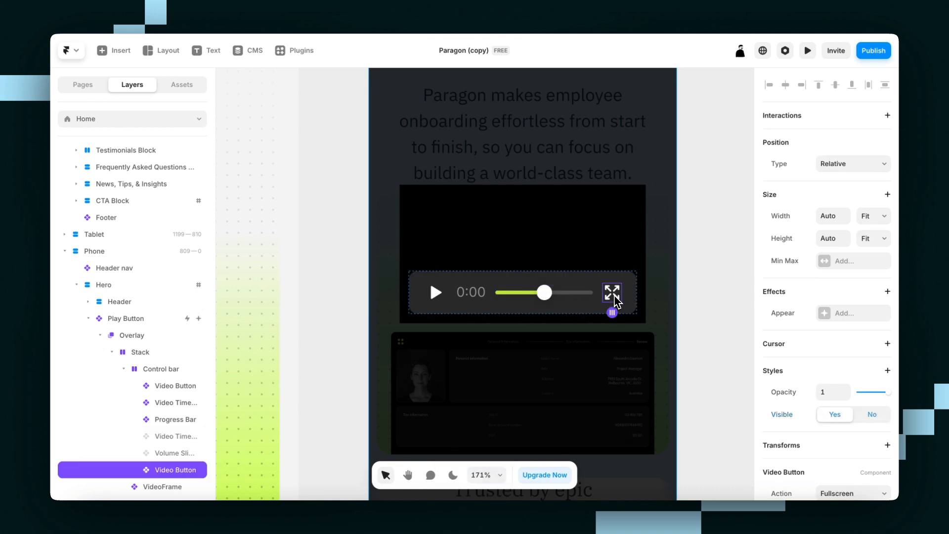
{"action": "key", "text": "super+semicolon"}
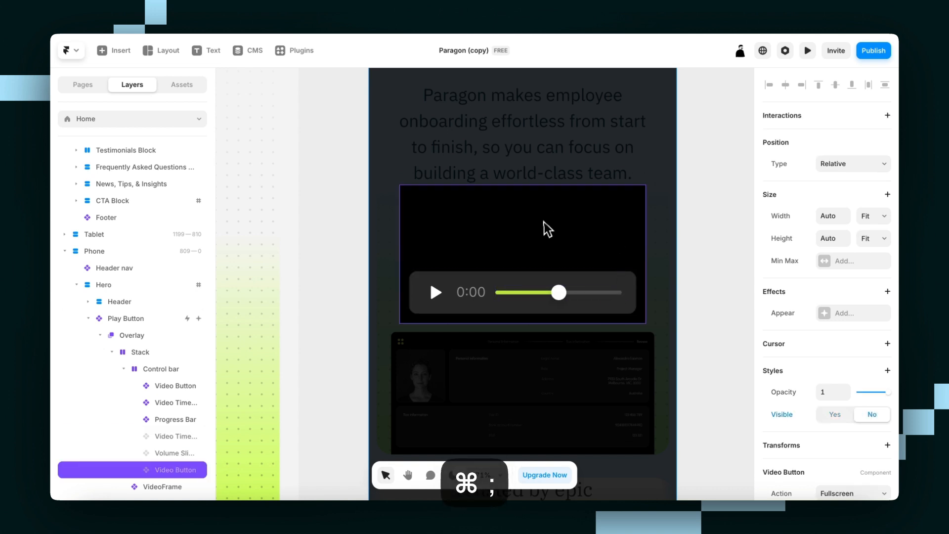
Set the width of the phone overlay's Stack holding the video to 90%.
{"action": "left_click", "coordinate": [567, 261]}
{"action": "scroll", "coordinate": [816, 282], "scroll_direction": "down", "scroll_amount": 1}
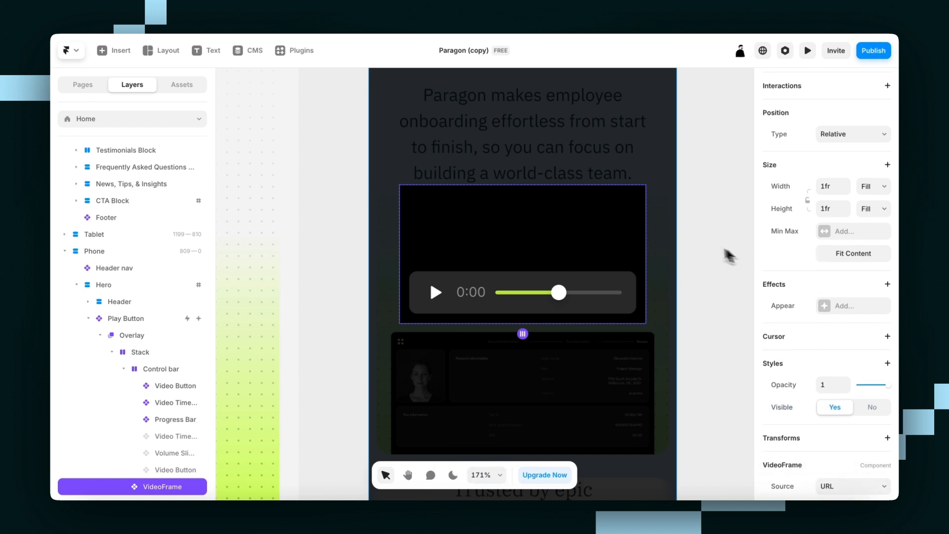
{"action": "key", "text": "Escape"}
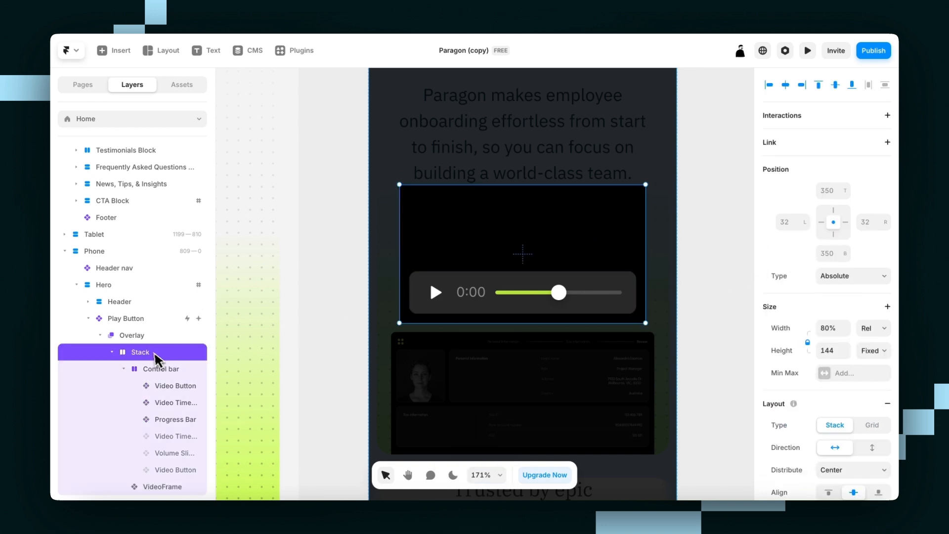
{"action": "scroll", "coordinate": [875, 327], "scroll_direction": "down", "scroll_amount": 1}
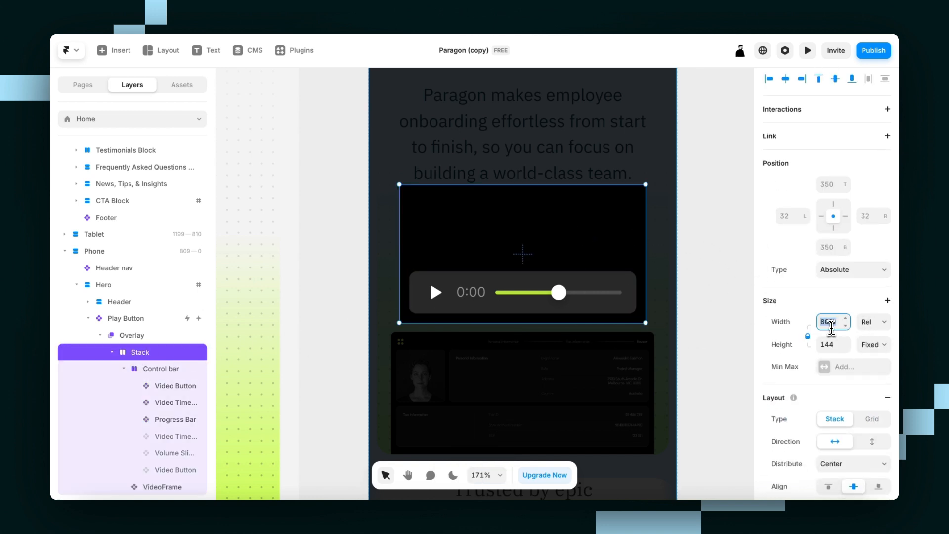
{"action": "key", "text": "shift+Up"}
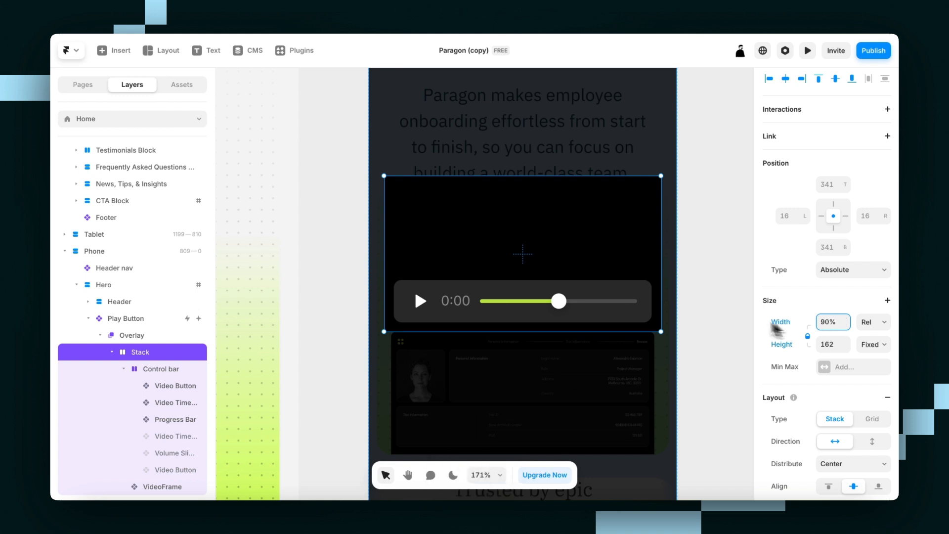
{"action": "left_click", "coordinate": [682, 286]}
Set the top padding of the phone overlay's Control bar to 5.
{"action": "left_click", "coordinate": [624, 289]}
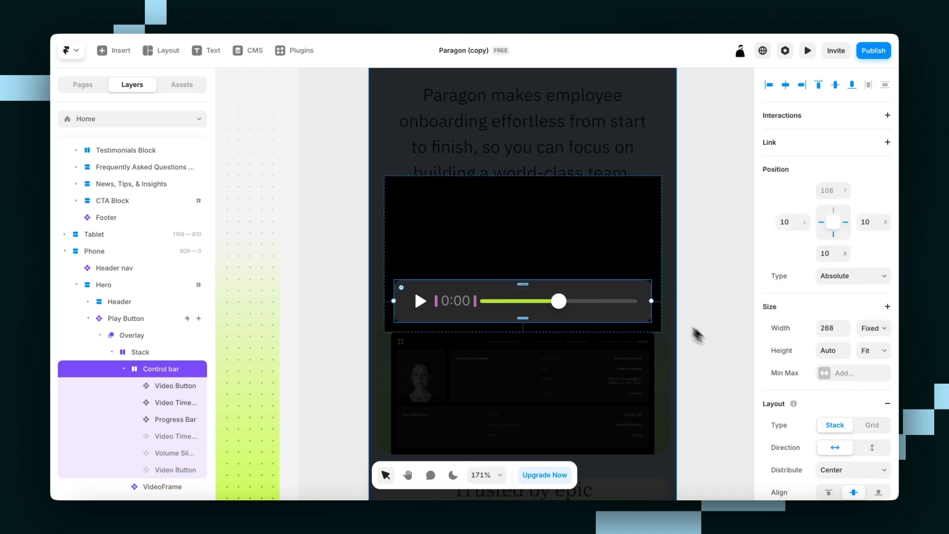
{"action": "scroll", "coordinate": [793, 398], "scroll_direction": "down", "scroll_amount": 2}
{"action": "left_click", "coordinate": [844, 430]}
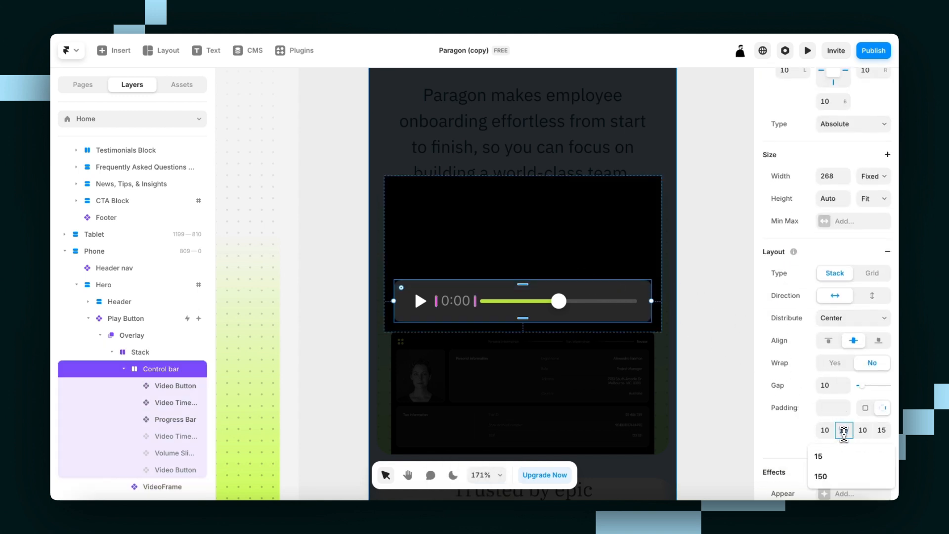
{"action": "left_click", "coordinate": [826, 432]}
{"action": "key", "text": "Down"}
{"action": "key", "text": "Down"}
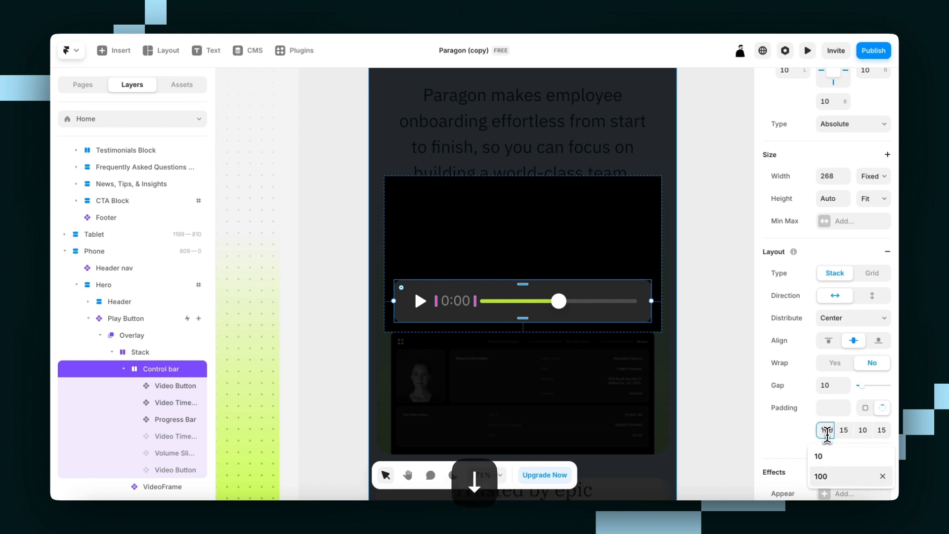
{"action": "left_click", "coordinate": [880, 459]}
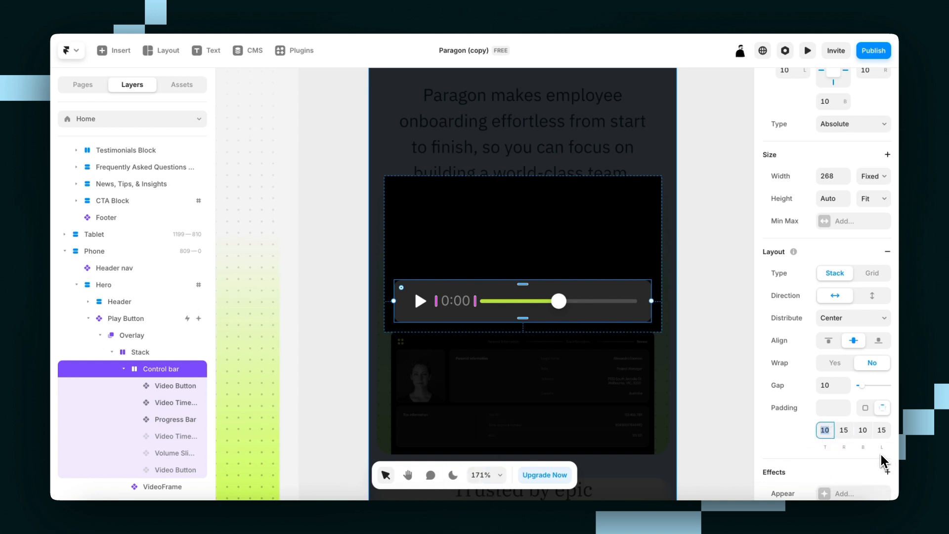
{"action": "key", "text": "Down"}
{"action": "key", "text": "Down"}
{"action": "key", "text": "Down"}
{"action": "key", "text": "Down"}
{"action": "key", "text": "Down"}
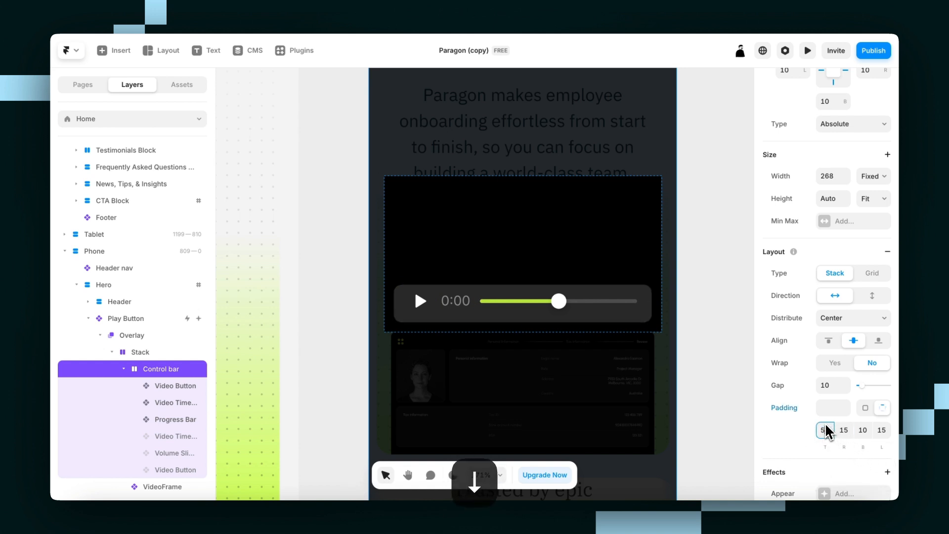
Set the Control bar's bottom padding to 5.
{"action": "left_click", "coordinate": [868, 430]}
{"action": "key", "text": "Down"}
{"action": "key", "text": "Down"}
{"action": "key", "text": "Down"}
{"action": "key", "text": "Down"}
{"action": "key", "text": "Down"}
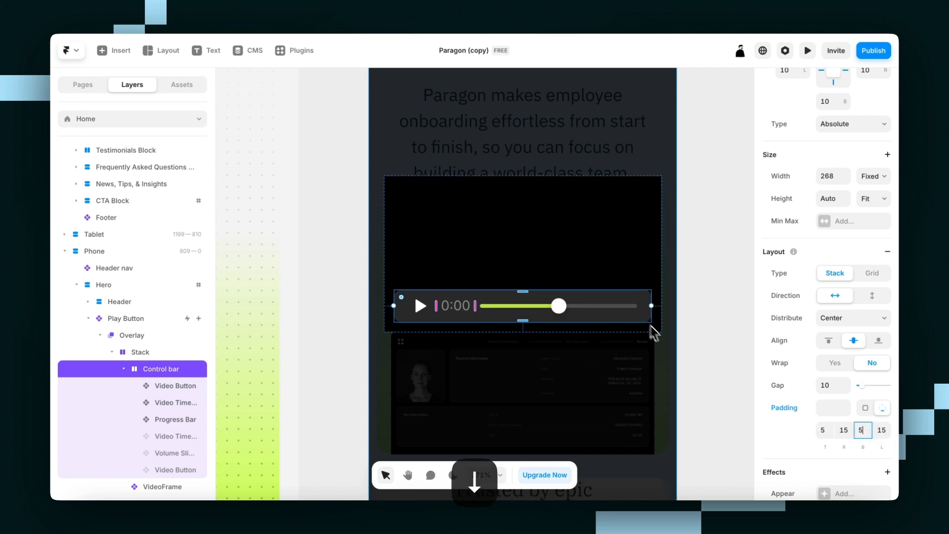
Set the Control bar's right and left padding to 10 each.
{"action": "left_click", "coordinate": [840, 426]}
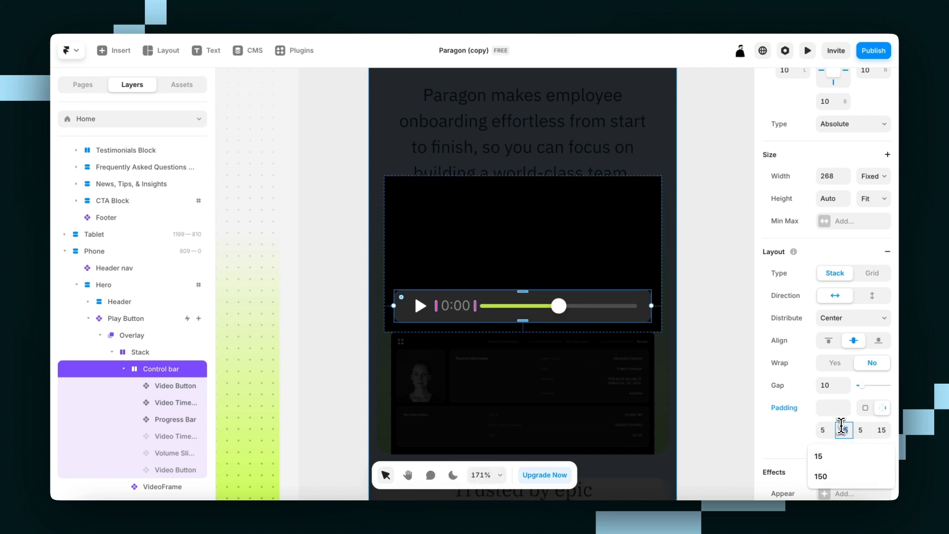
{"action": "type", "text": "10"}
{"action": "left_click", "coordinate": [882, 430]}
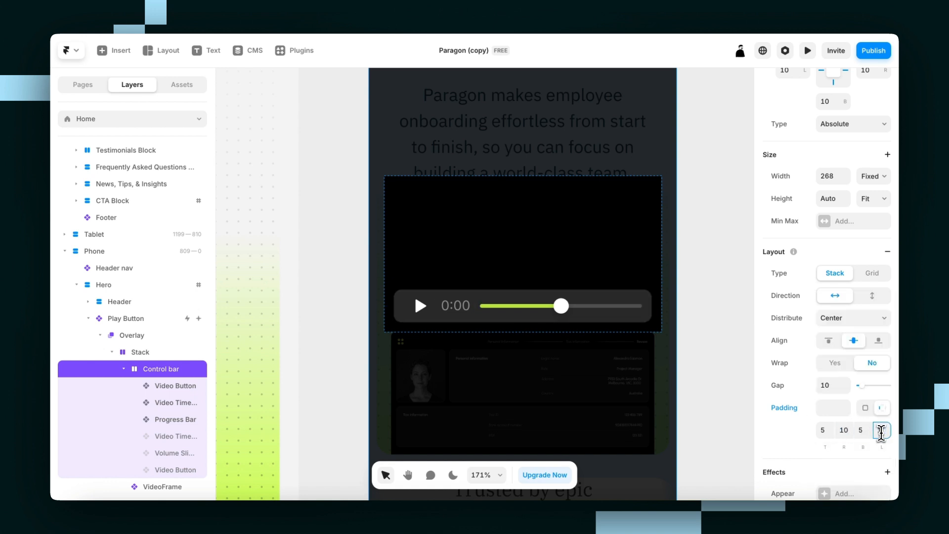
{"action": "type", "text": "10"}
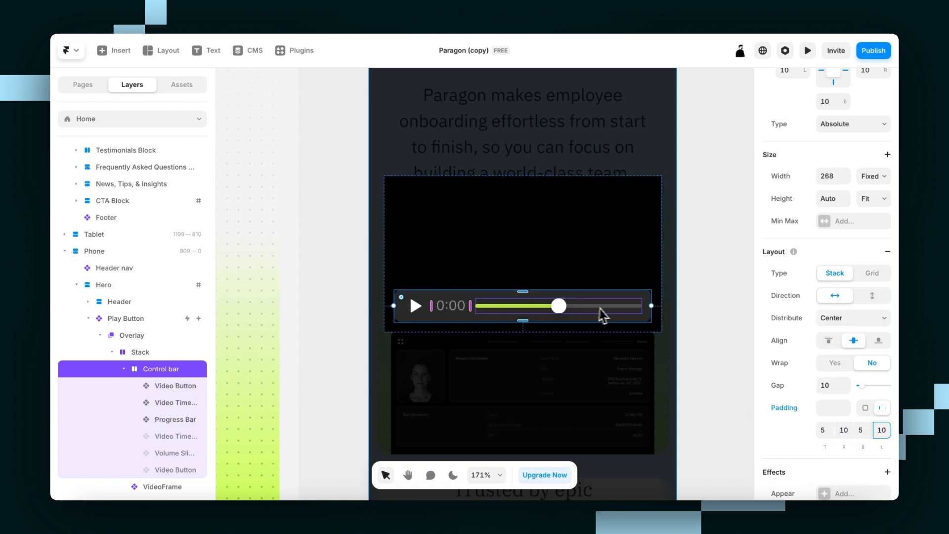
Hide the current time label in the phone overlay's Control bar and bring the whole phone overlay into view.
{"action": "left_click", "coordinate": [452, 310]}
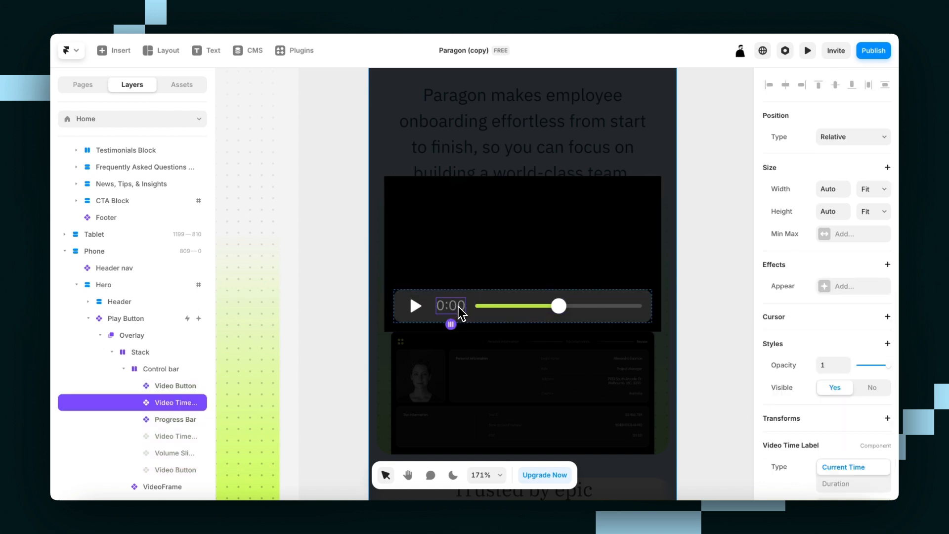
{"action": "key", "text": "super+semicolon"}
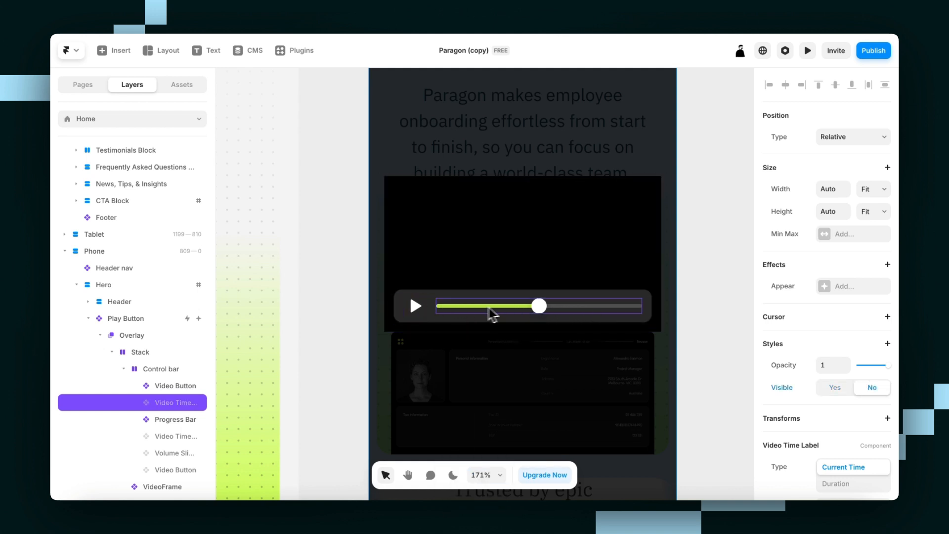
{"action": "scroll", "coordinate": [517, 313], "scroll_direction": "down", "scroll_amount": 5}
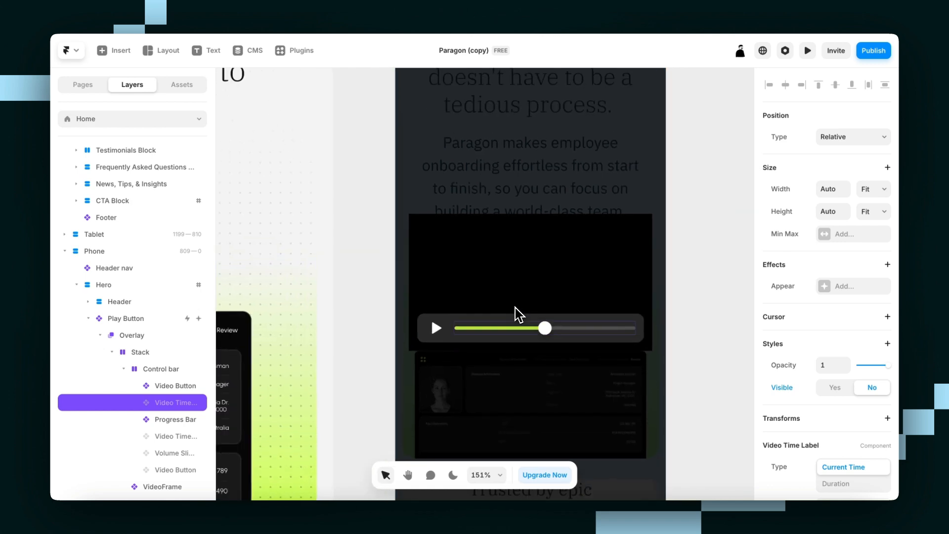
{"action": "scroll", "coordinate": [541, 262], "scroll_direction": "down", "scroll_amount": 5}
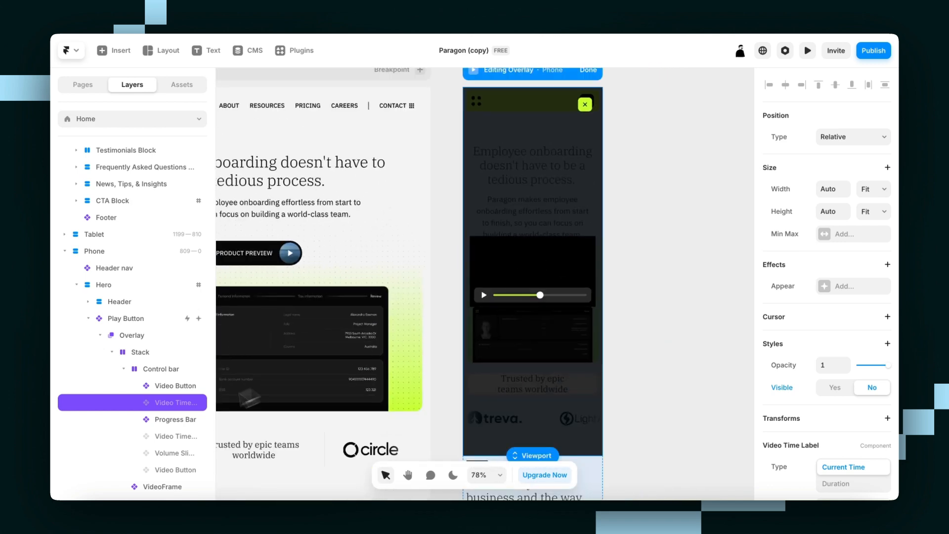